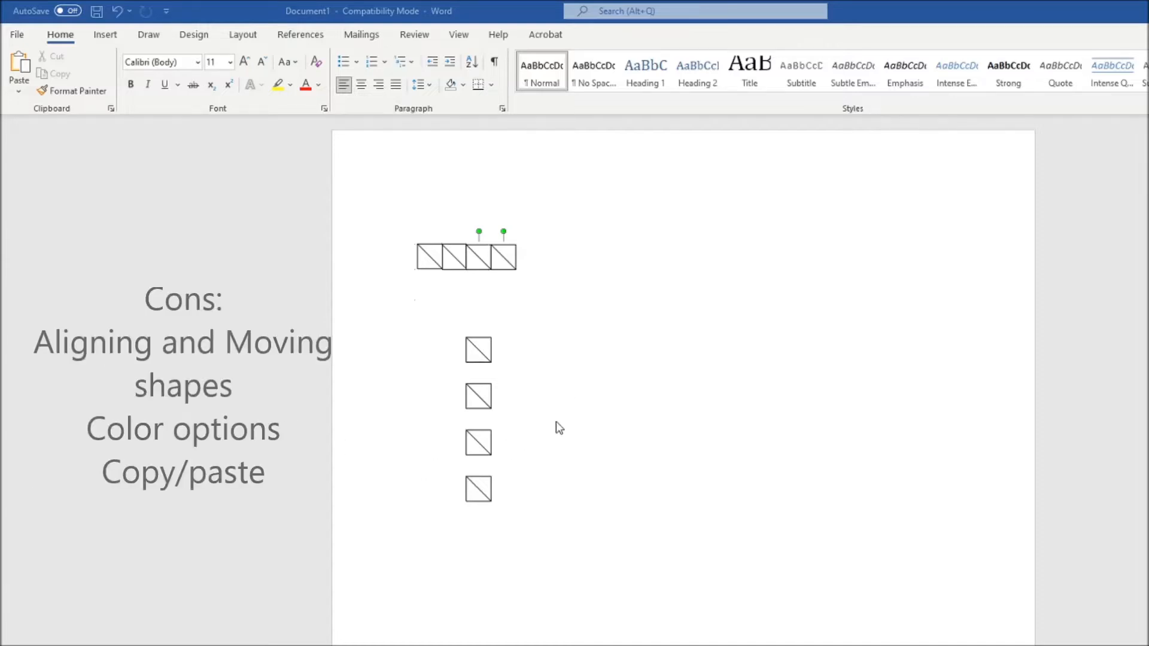
- Move two diagonally split squares from the column below onto the end of the row of squares
click(479, 357)
drag(479, 357, 522, 258)
shift+click(483, 350)
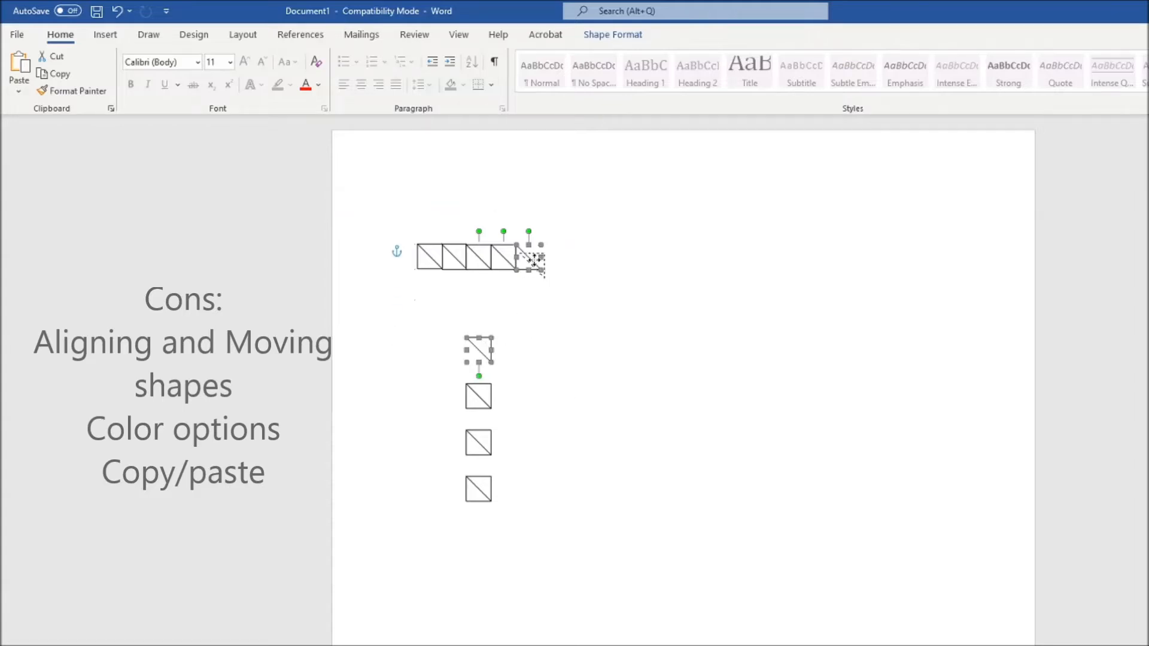
drag(533, 256, 533, 256)
drag(473, 409, 541, 262)
drag(482, 390, 558, 254)
click(636, 385)
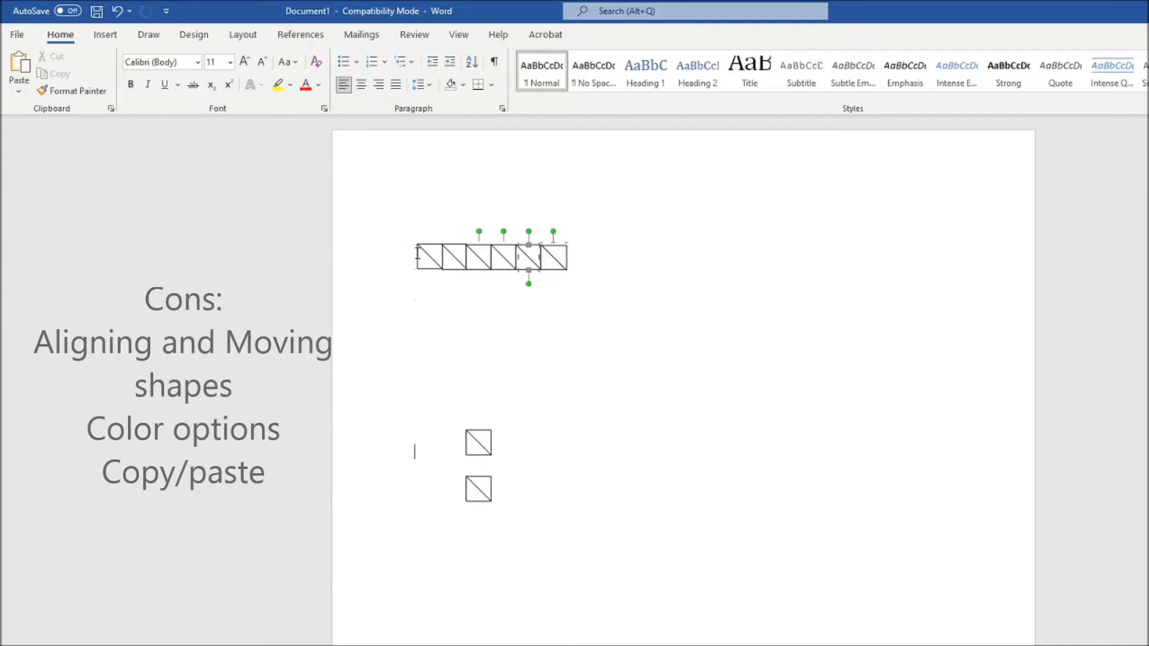
- Try to copy the whole row of split squares and paste it as a second row beneath the first
drag(397, 250, 536, 287)
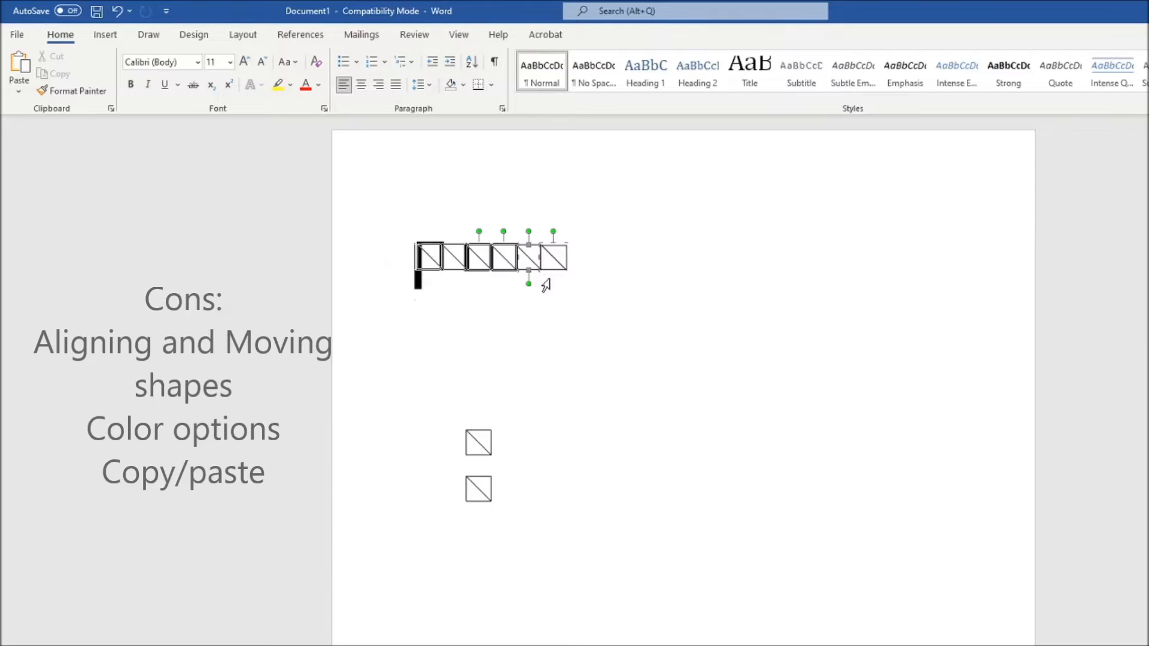
drag(585, 251, 611, 285)
key(ctrl+v)
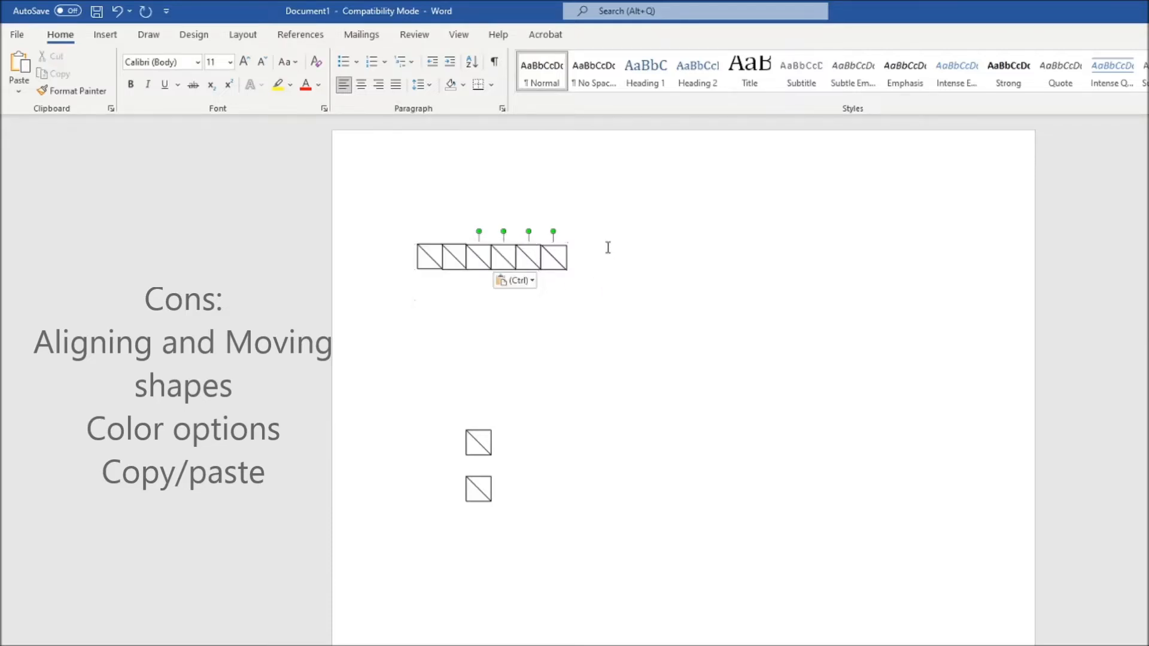
key(ctrl+v)
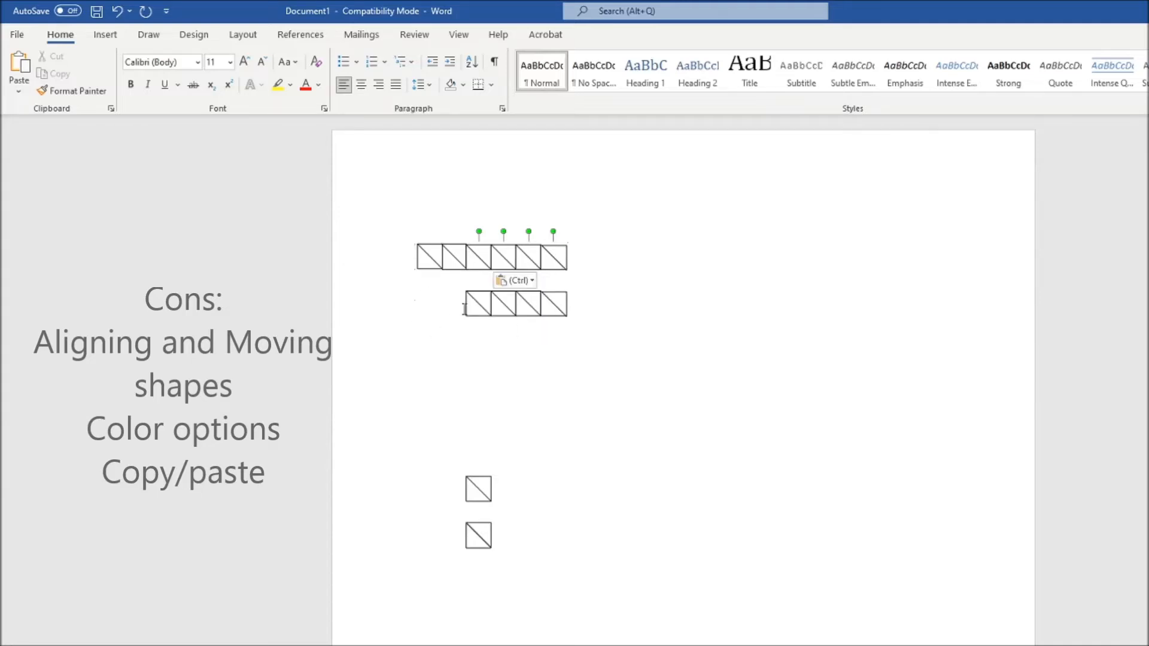
drag(457, 303, 569, 318)
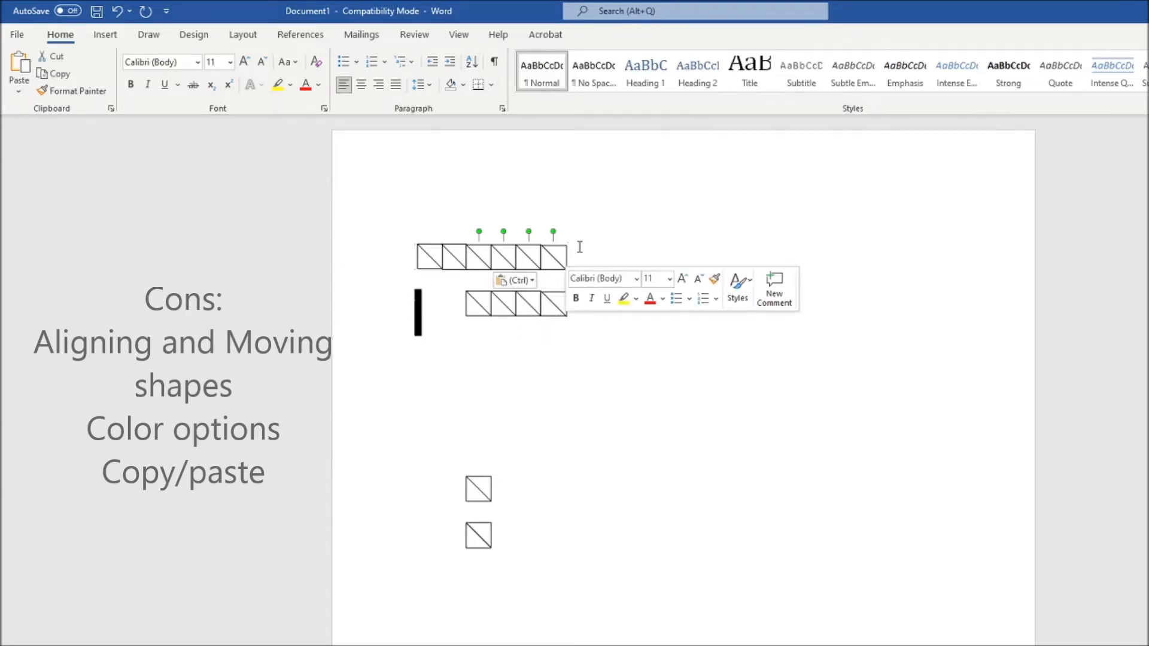
click(556, 470)
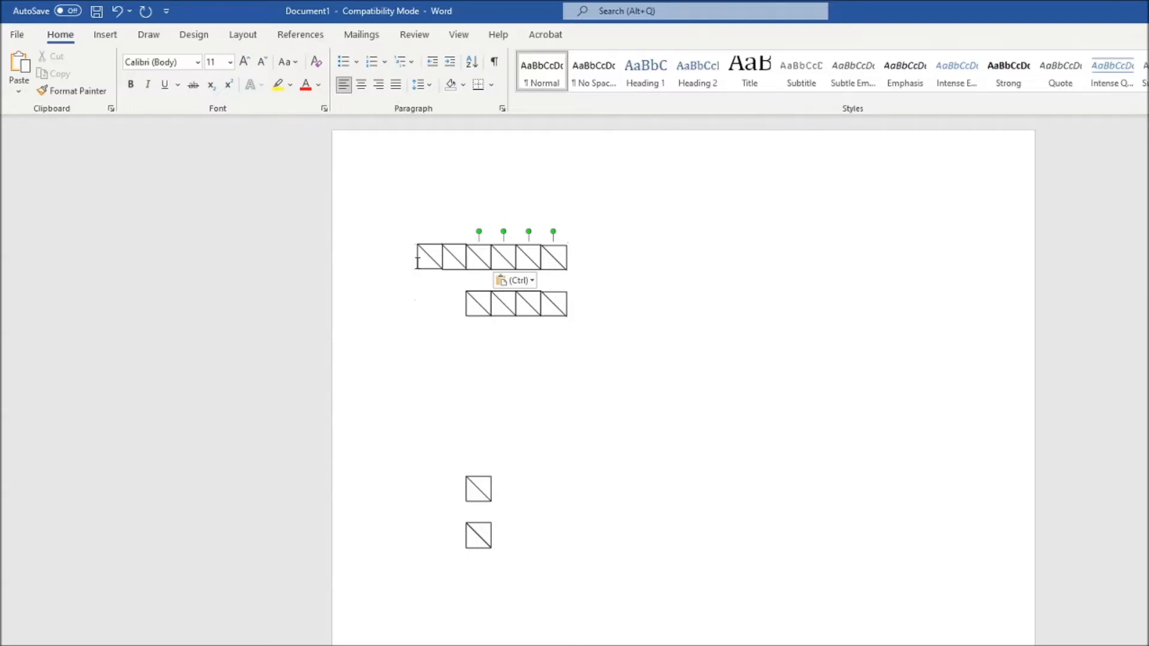
- Apply the green style to the lower triangle of the row's first square and the orange style to its upper triangle
click(427, 264)
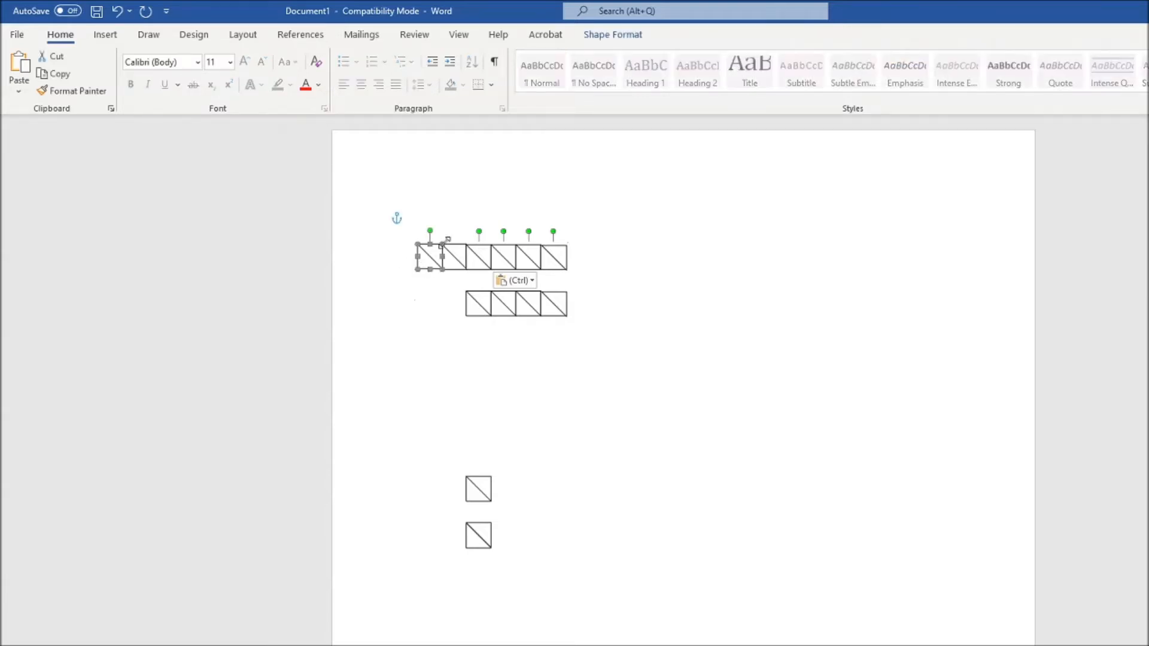
click(620, 37)
click(333, 73)
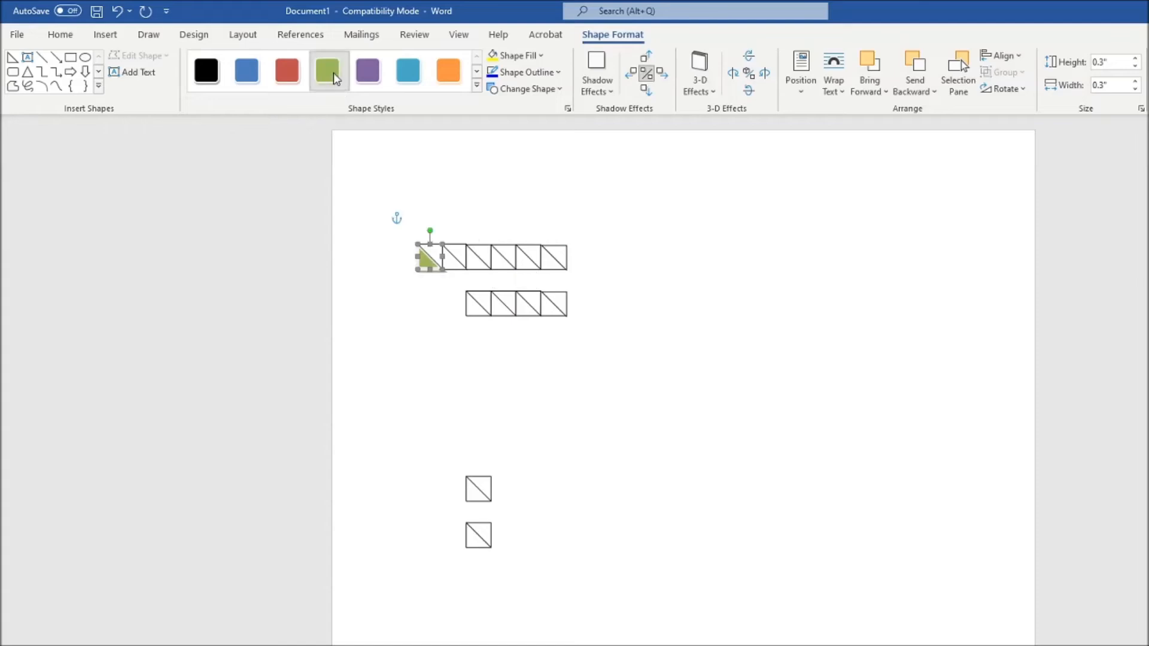
click(439, 249)
click(450, 75)
click(625, 437)
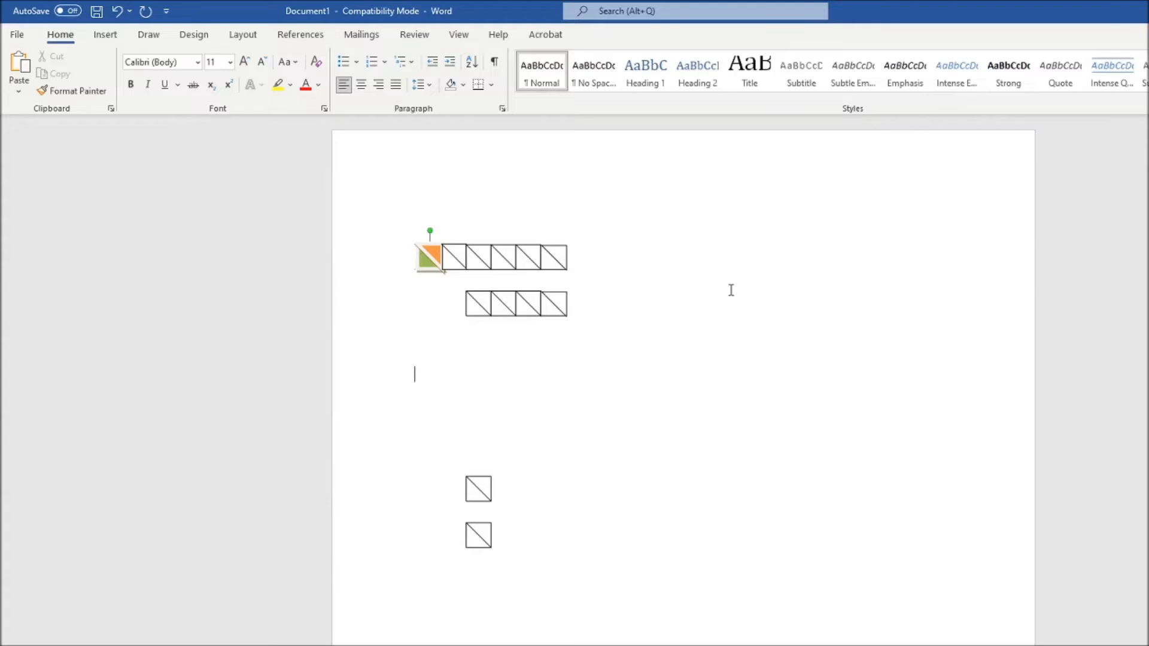
- Switch to Cricut Design Space, insert a plain square and place it in the empty area beside the quilt pattern
click(531, 487)
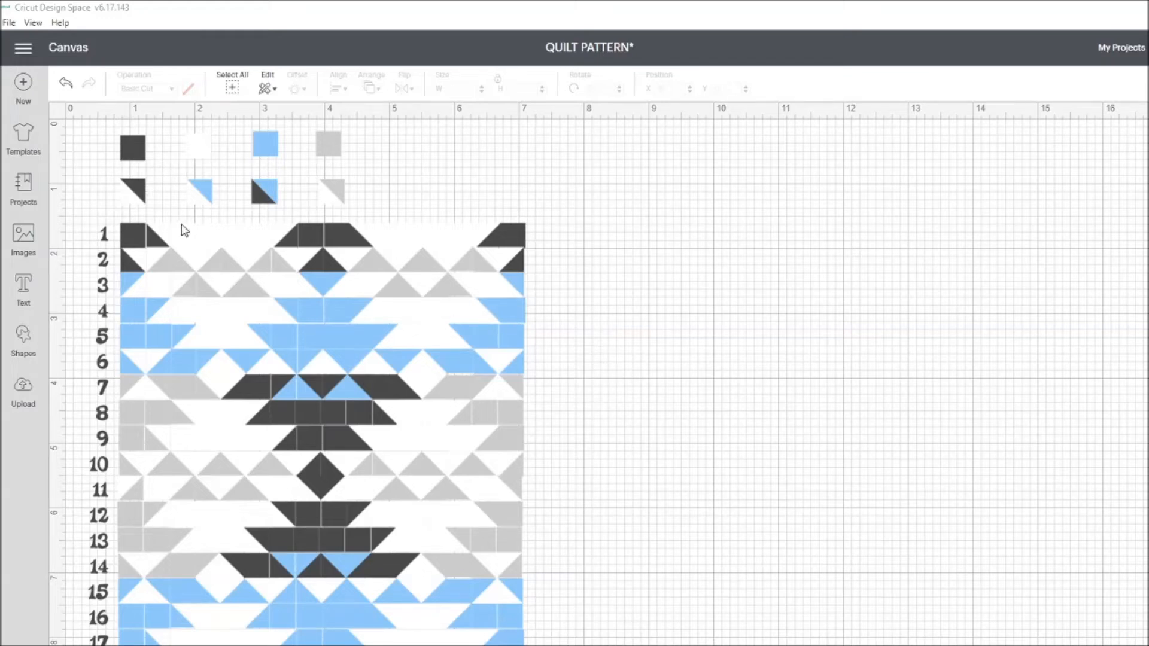
click(23, 335)
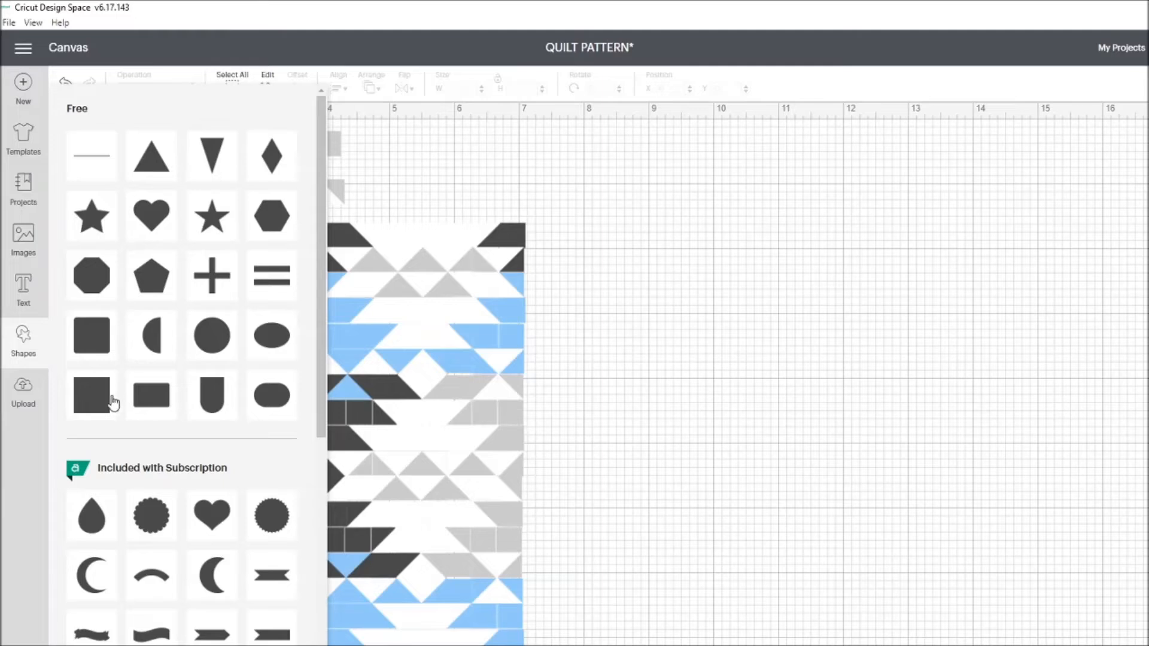
click(90, 412)
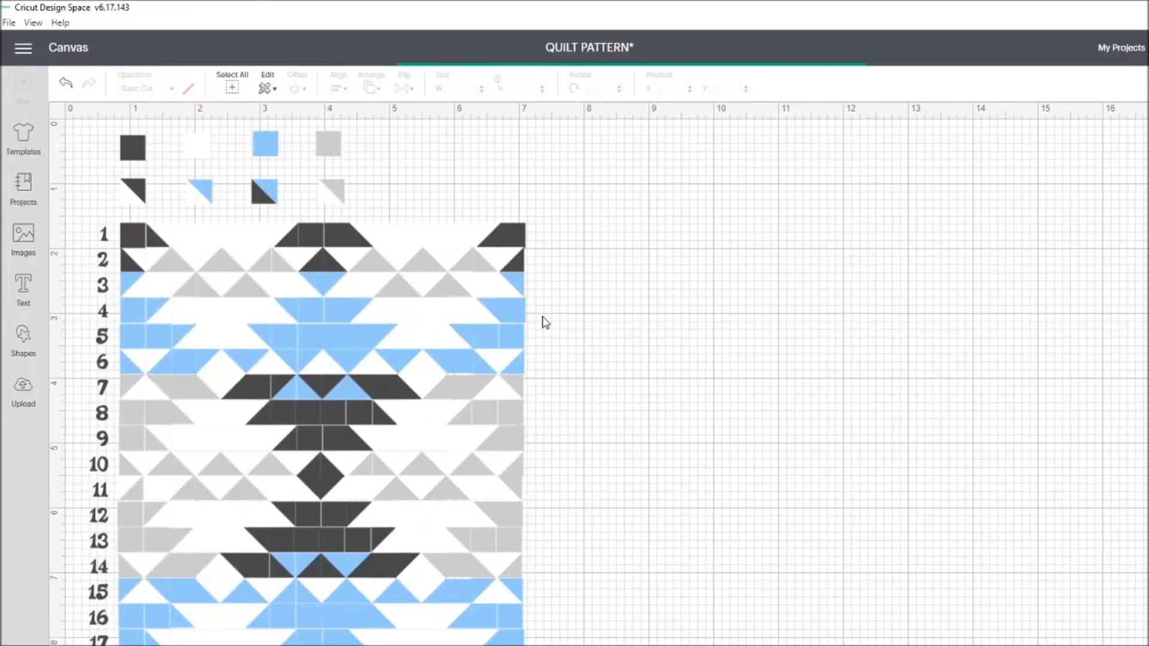
drag(175, 206, 740, 314)
click(709, 325)
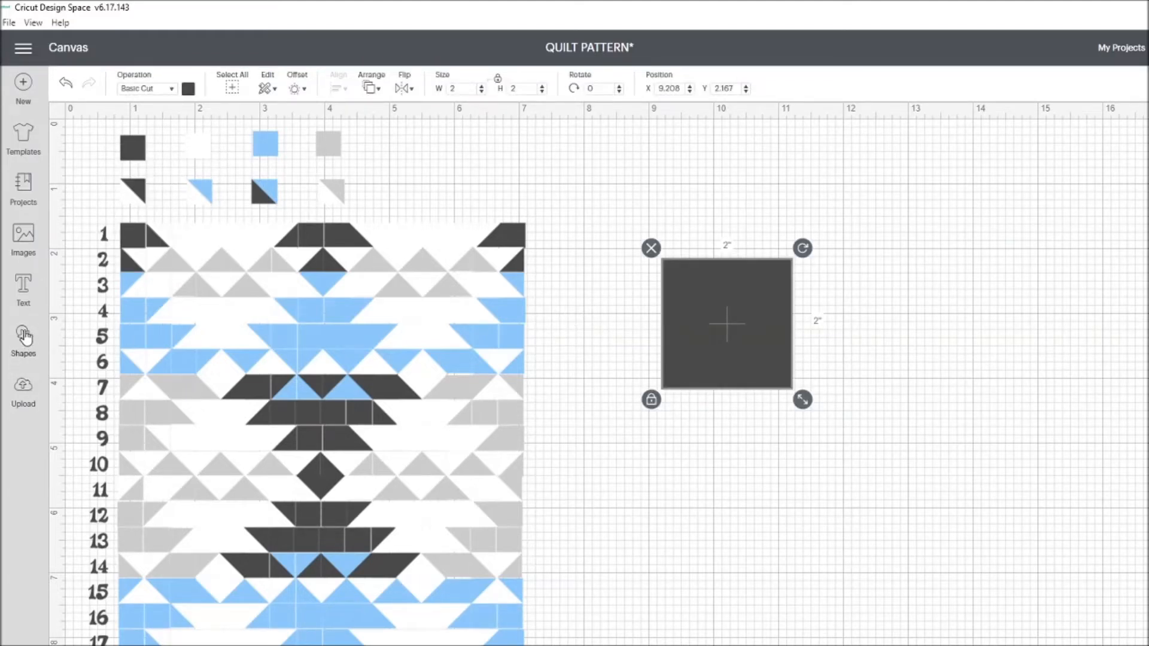
- Insert a second square next to the first one, and shrink the first square to about 0.68 inch
click(24, 337)
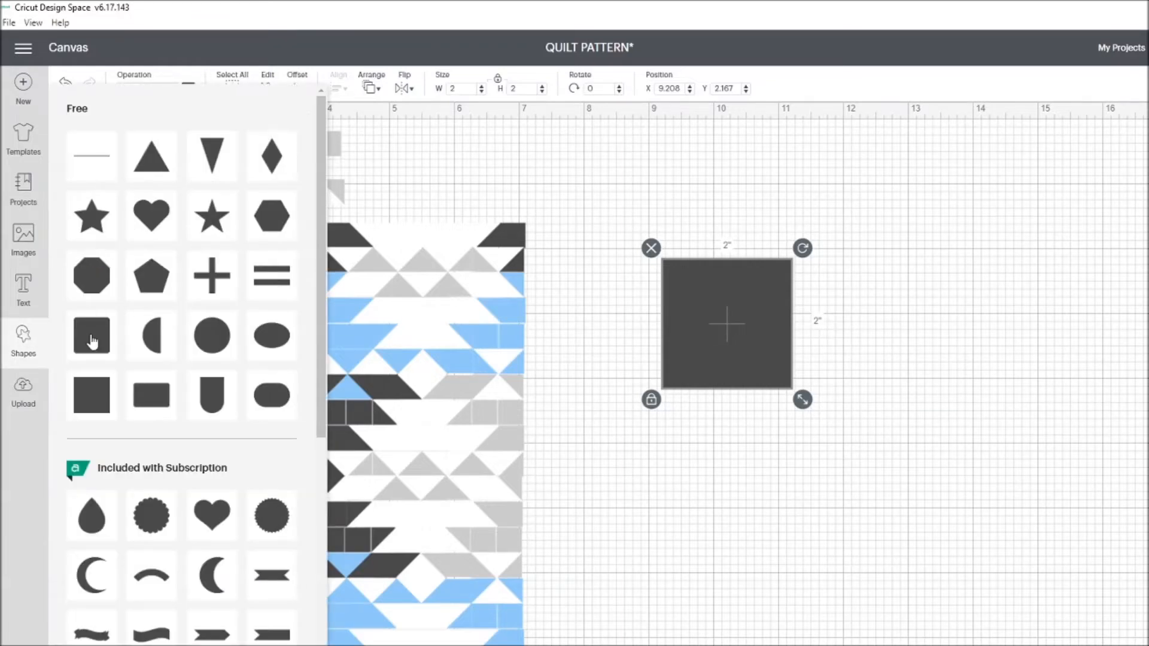
click(91, 400)
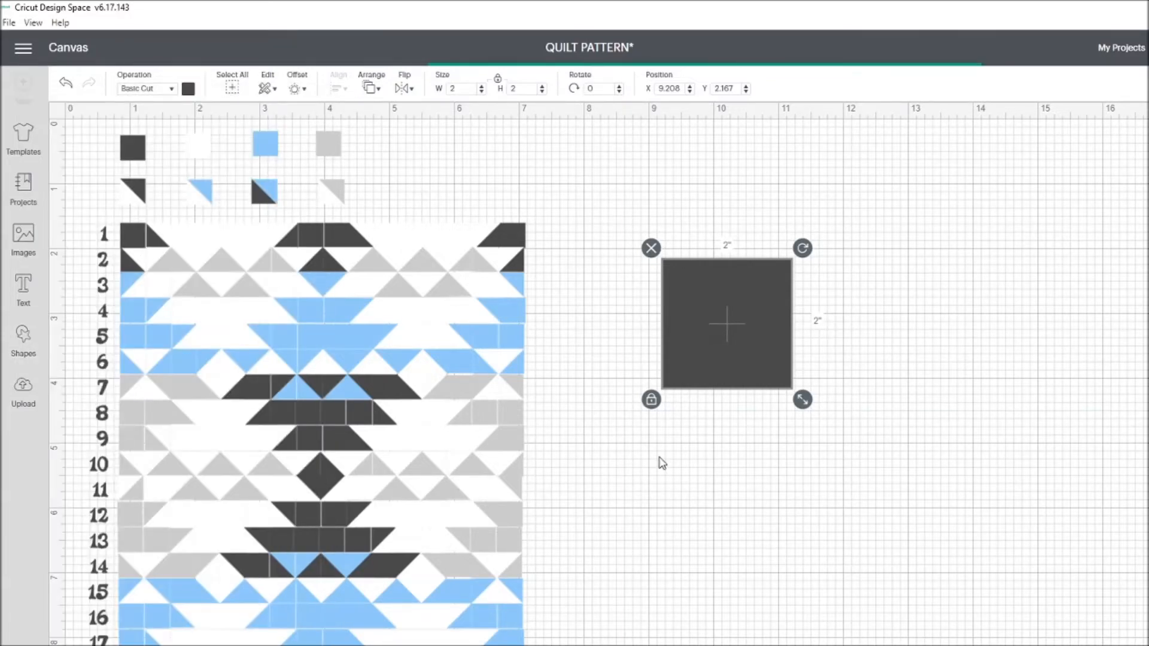
drag(185, 205, 835, 277)
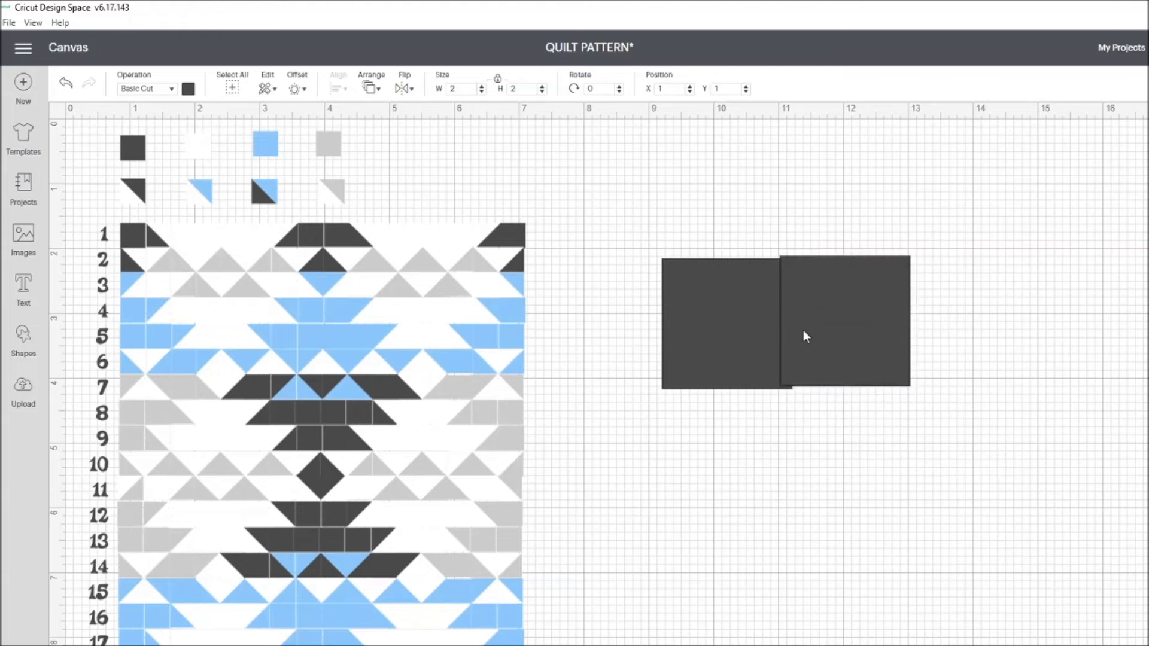
drag(680, 341, 705, 403)
drag(755, 464, 672, 386)
- Rotate the large square to about 315 degrees and position its edge along the small square's diagonal
click(839, 324)
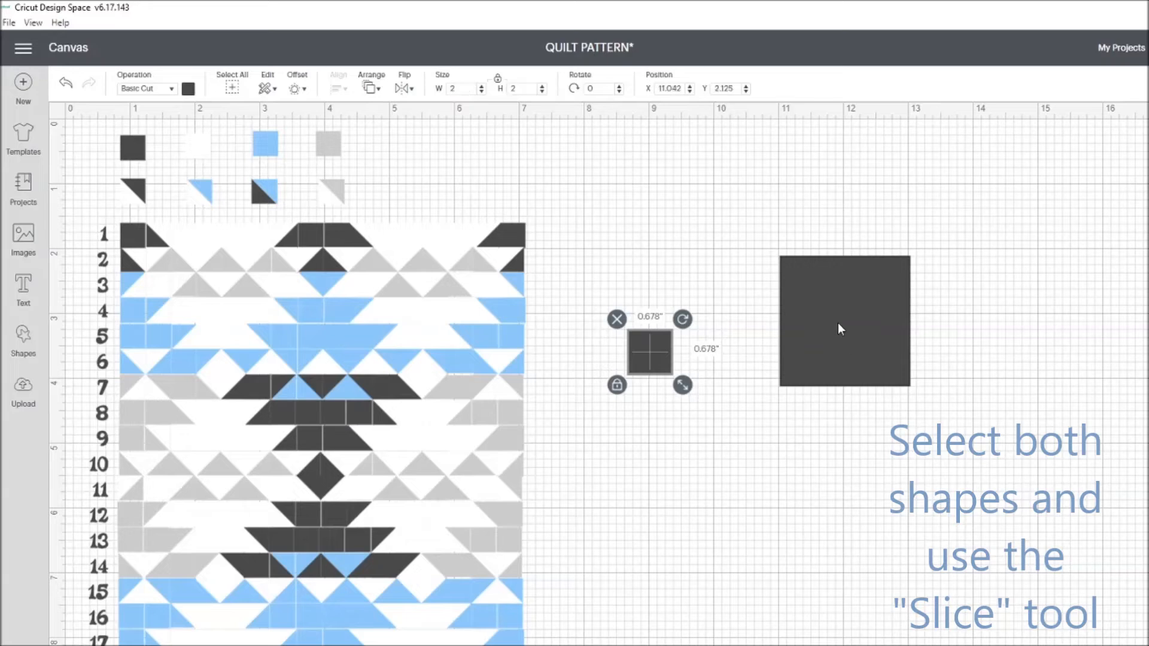
drag(922, 245, 849, 219)
drag(836, 326, 727, 326)
drag(712, 212, 710, 215)
click(170, 173)
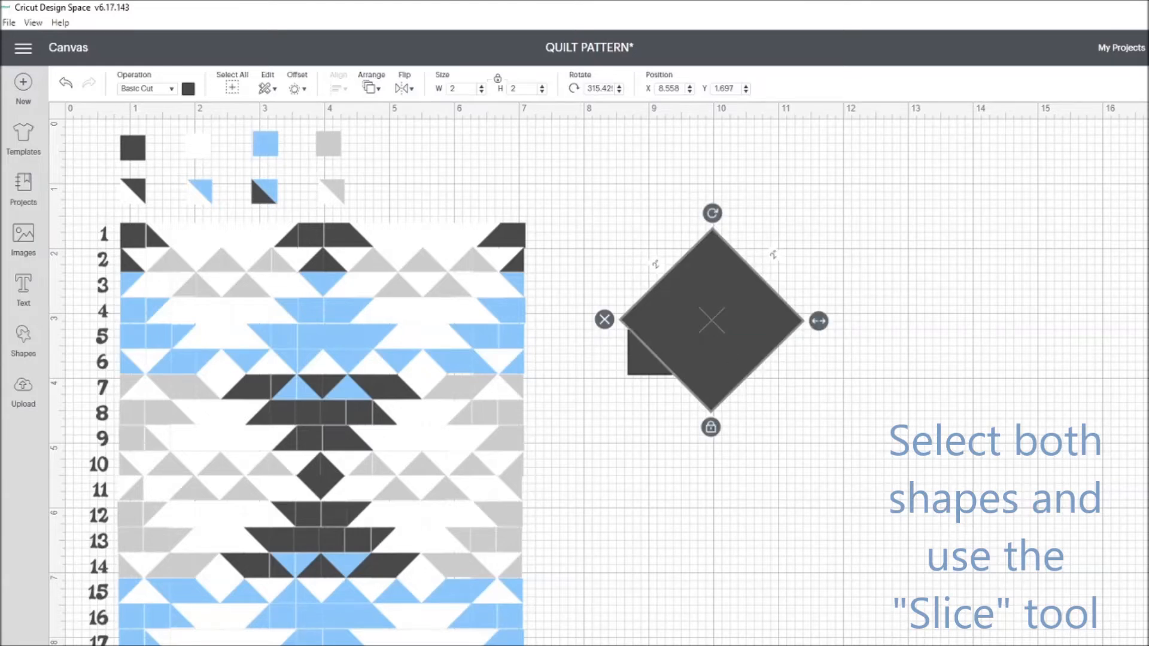
- Slice the small square with the rotated large square and delete the leftover large piece
shift+click(645, 360)
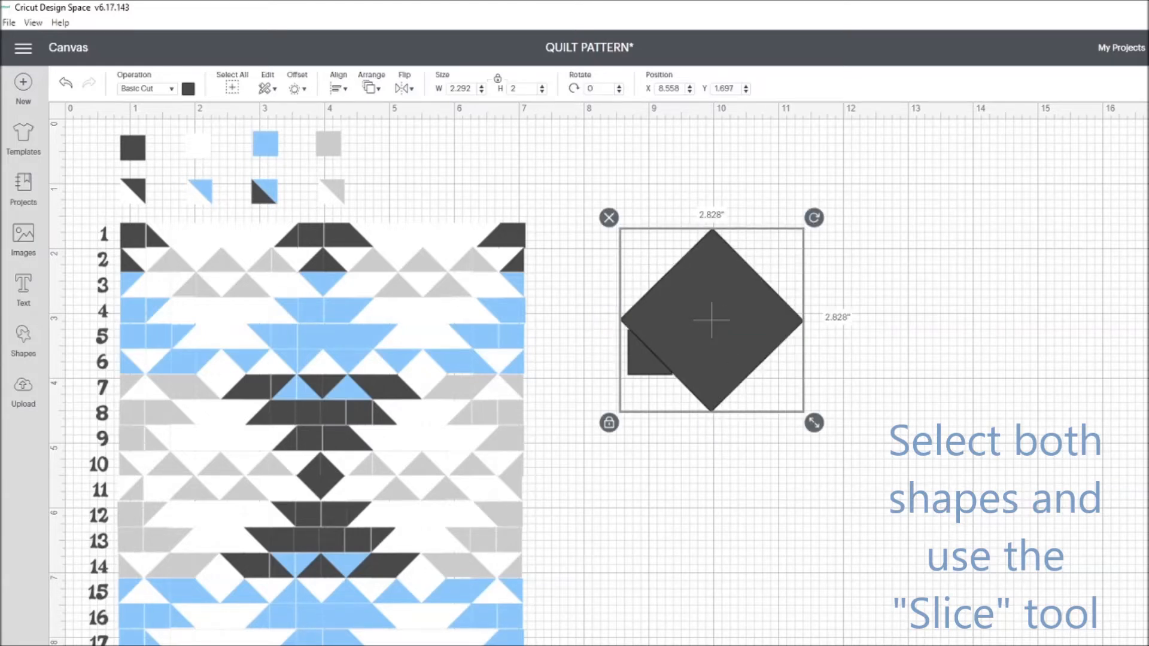
click(541, 408)
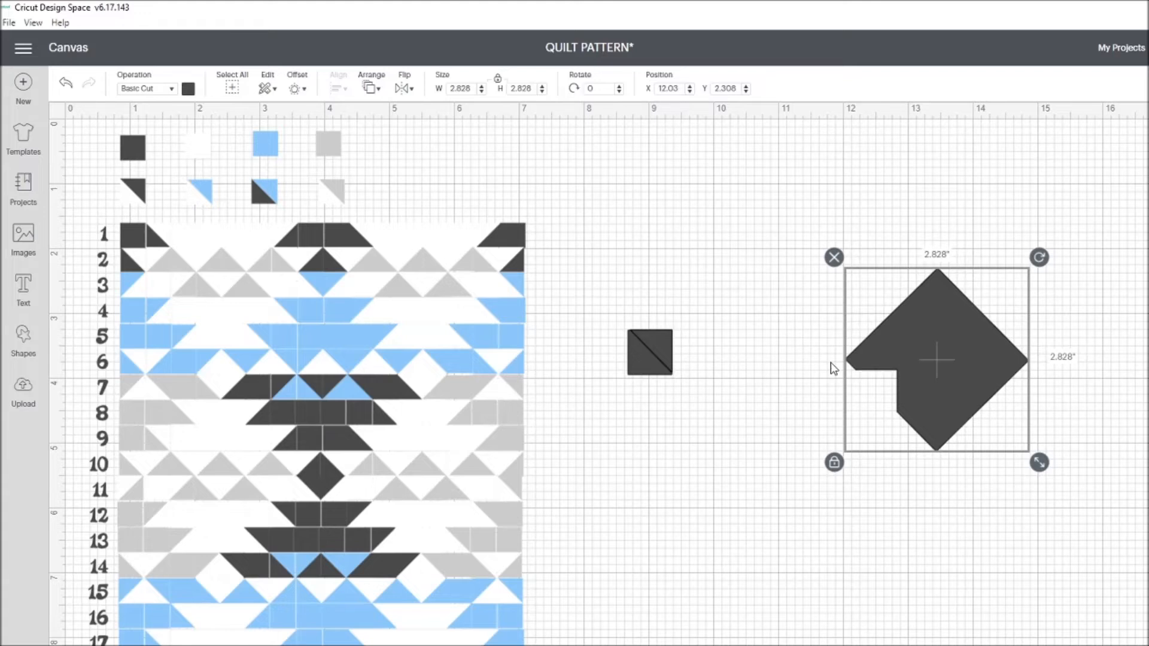
key(Delete)
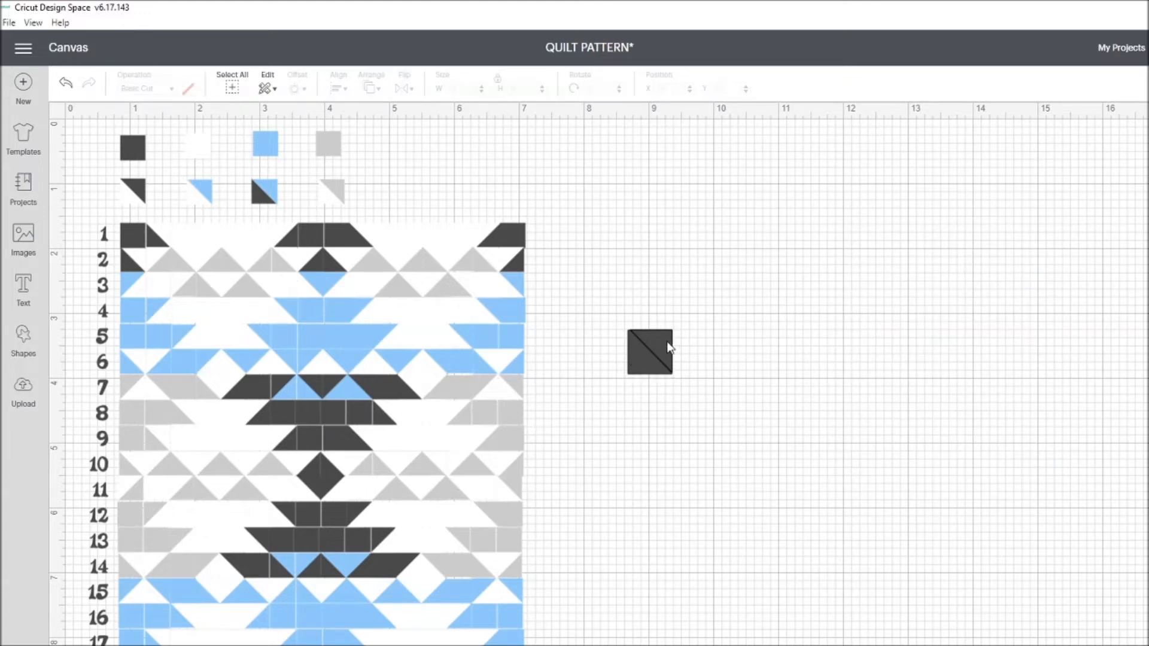
- Pull one sliced triangle away from the small split square and select all of its pieces
drag(667, 342, 693, 308)
click(659, 384)
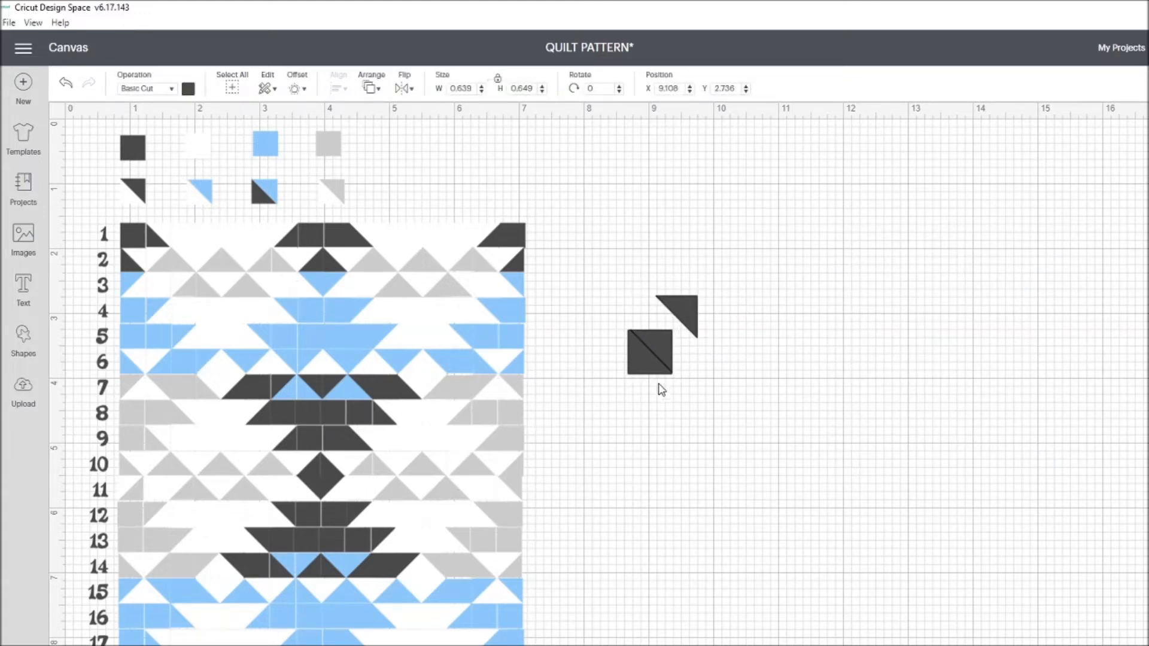
click(649, 353)
click(643, 359)
drag(594, 266, 750, 420)
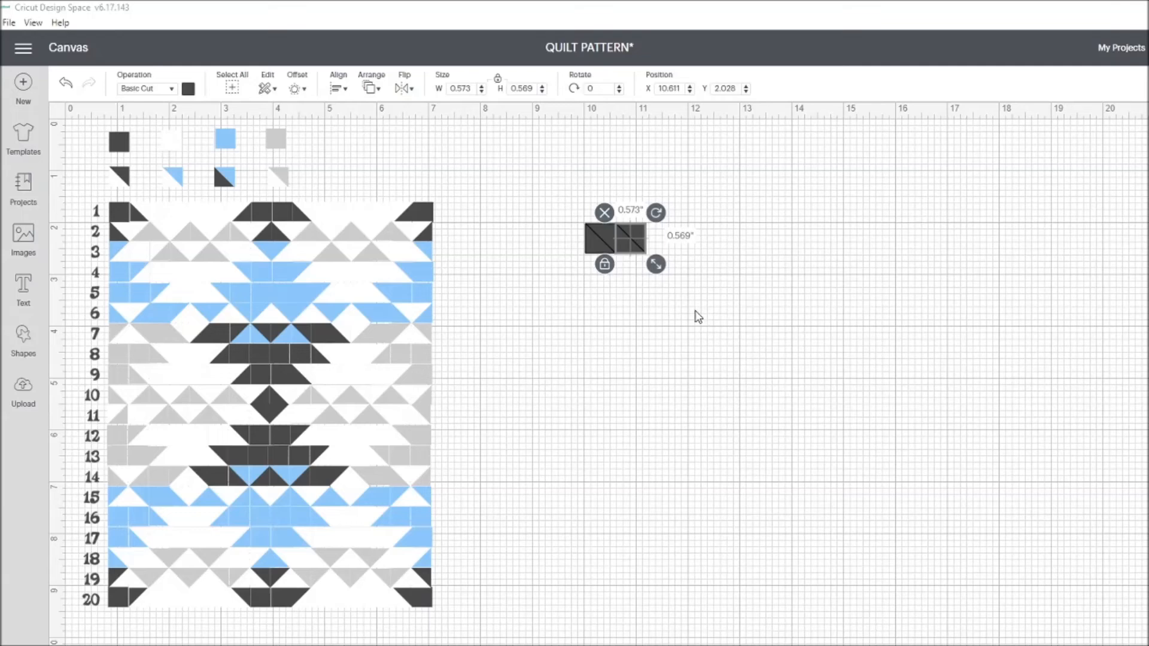
- Duplicate the split square, set one copy aside, and place another edge to edge with the first square
drag(642, 231, 800, 248)
click(662, 366)
click(637, 244)
key(ctrl+c)
key(ctrl+v)
click(675, 232)
click(645, 238)
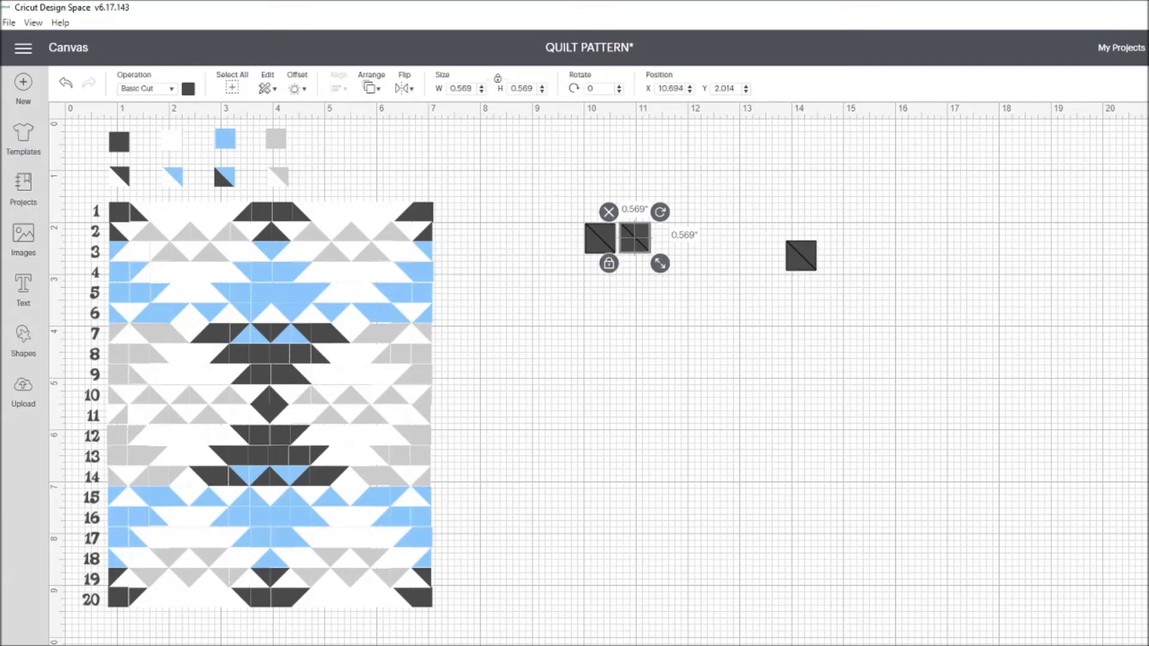
drag(649, 237, 643, 232)
click(797, 314)
- Align the two adjacent split squares by their top edges
key(ctrl+plus)
key(ctrl+plus)
scroll(822, 547, up, 5)
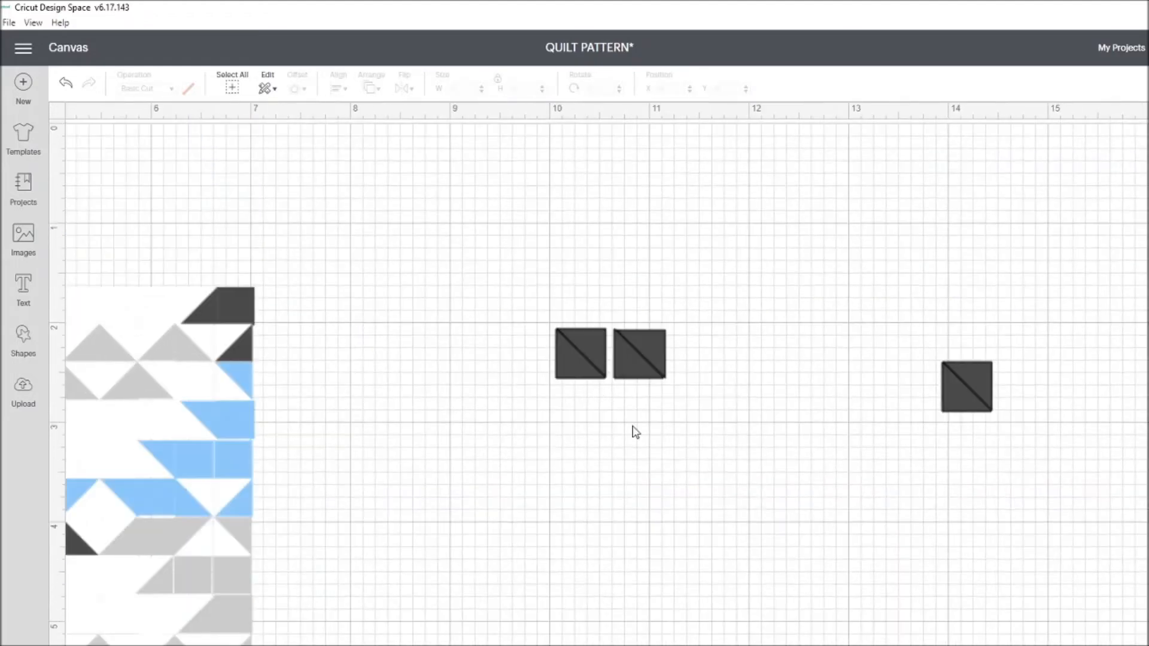
drag(515, 299, 731, 417)
click(346, 89)
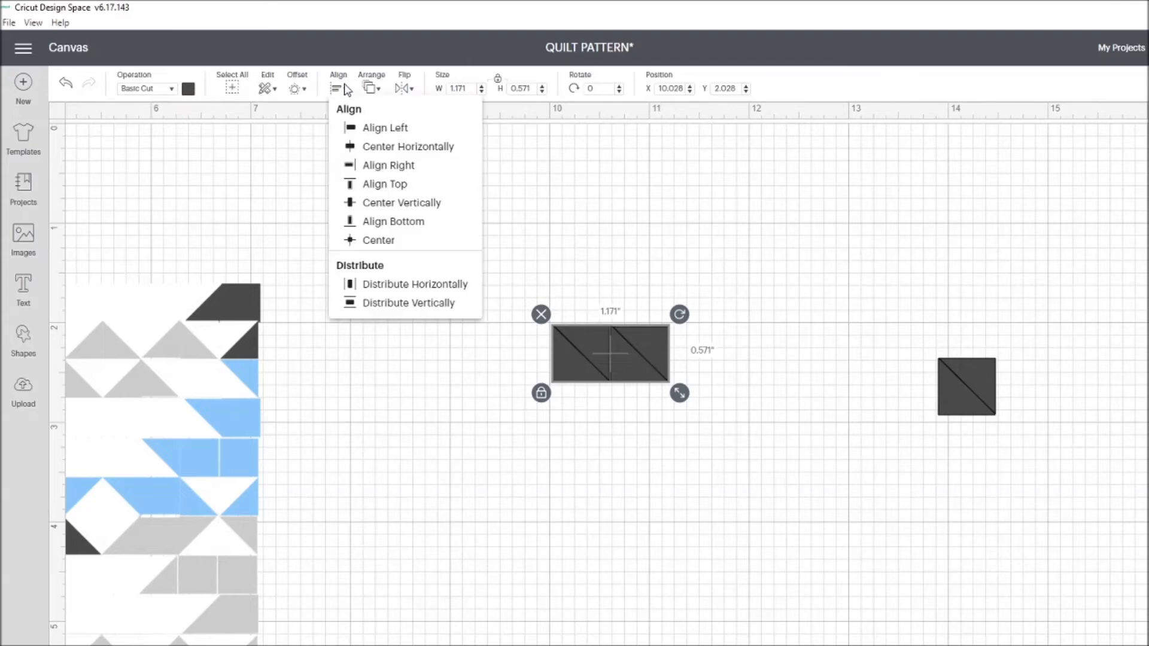
click(394, 189)
click(619, 371)
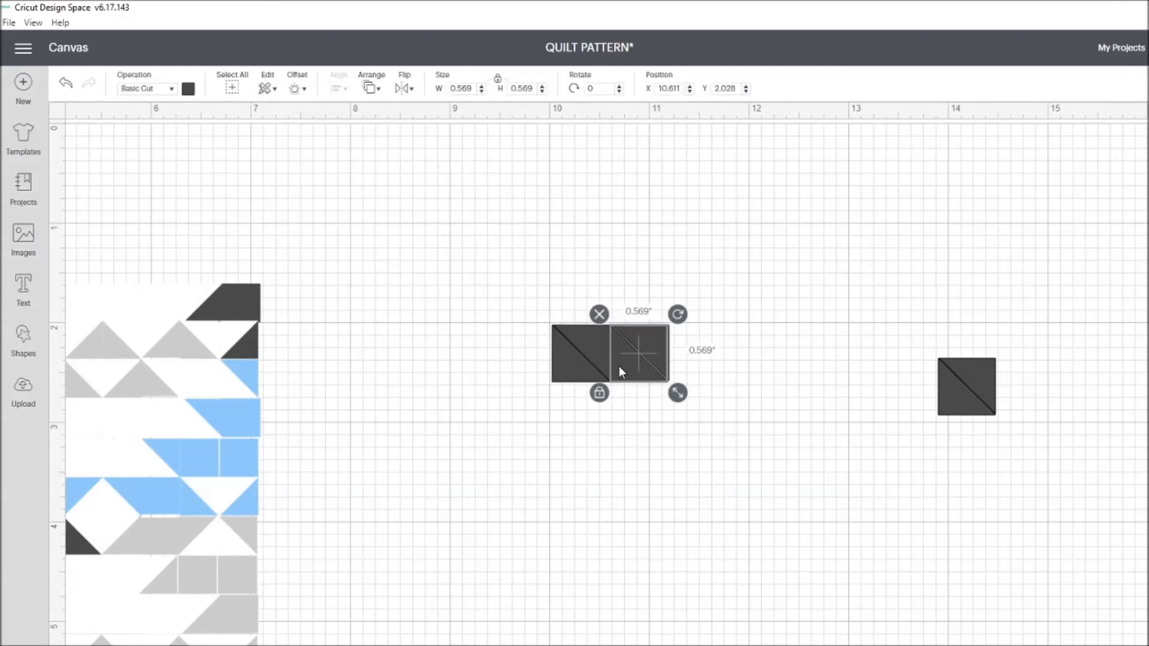
click(666, 488)
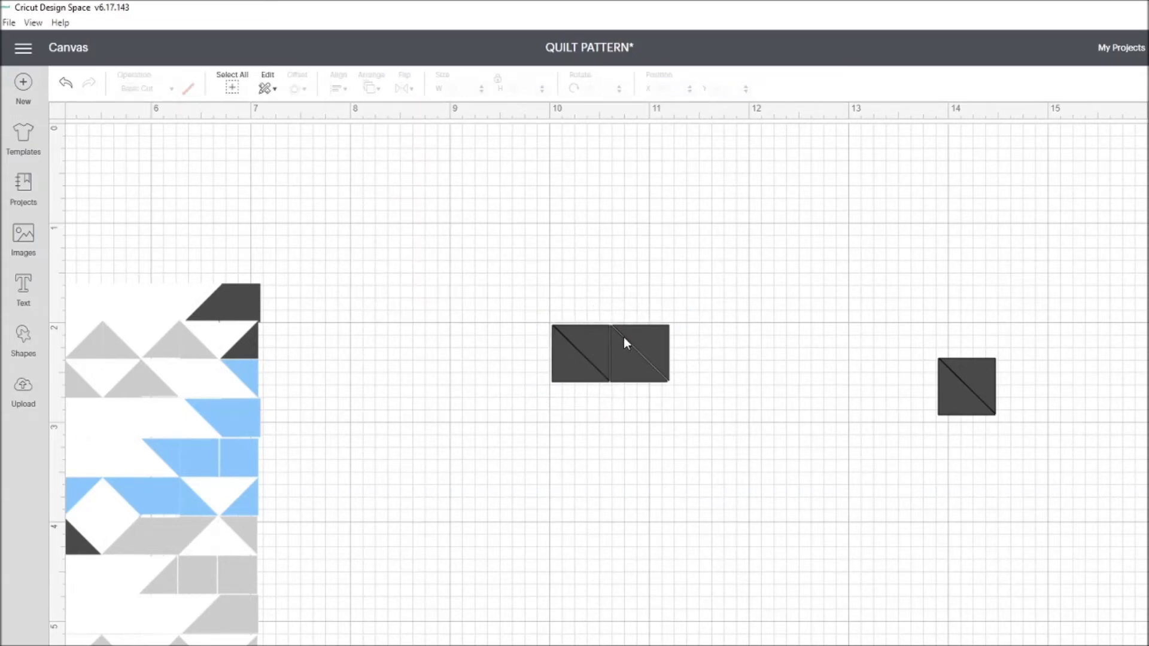
- Nudge the second split square slightly upward and align the tops of both squares again
drag(652, 341, 652, 339)
drag(504, 306, 713, 412)
click(338, 88)
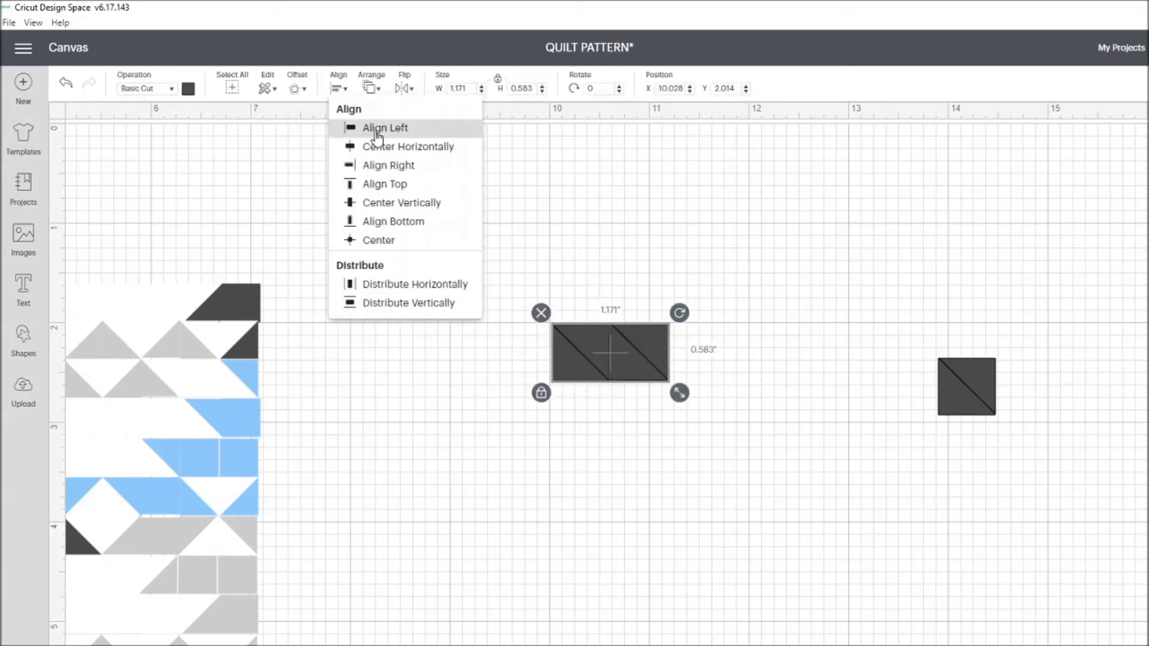
click(380, 185)
click(477, 446)
- Attach the third split square to the row, then duplicate the three-square row and join the copy to its end
drag(979, 384, 711, 351)
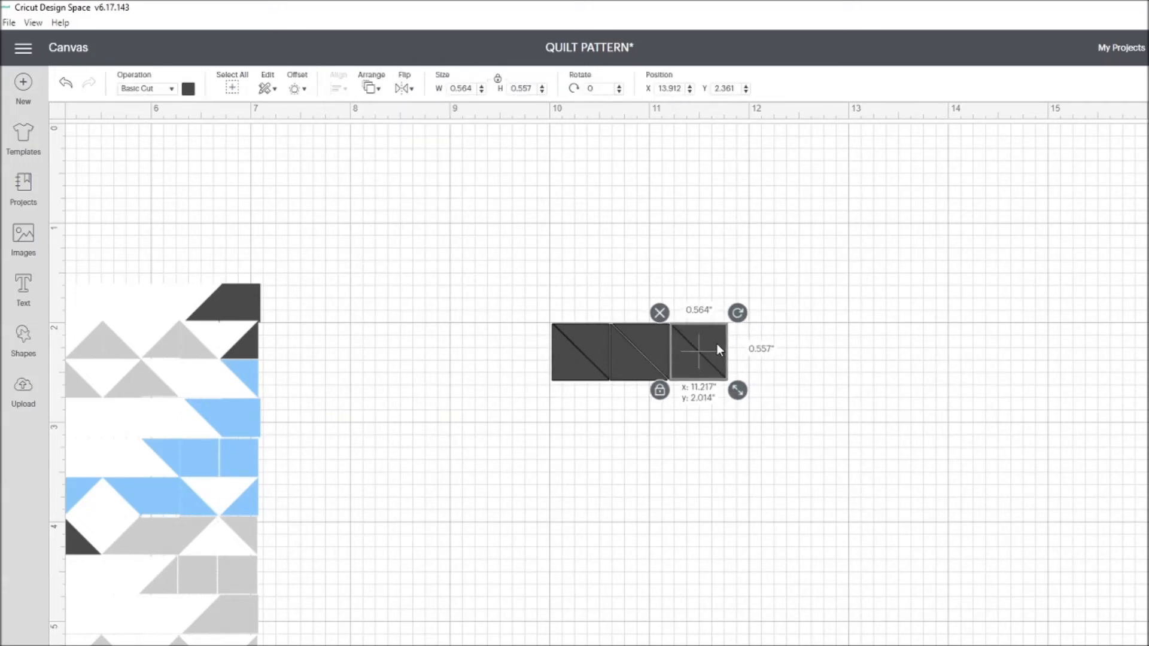
click(625, 500)
drag(507, 310, 751, 399)
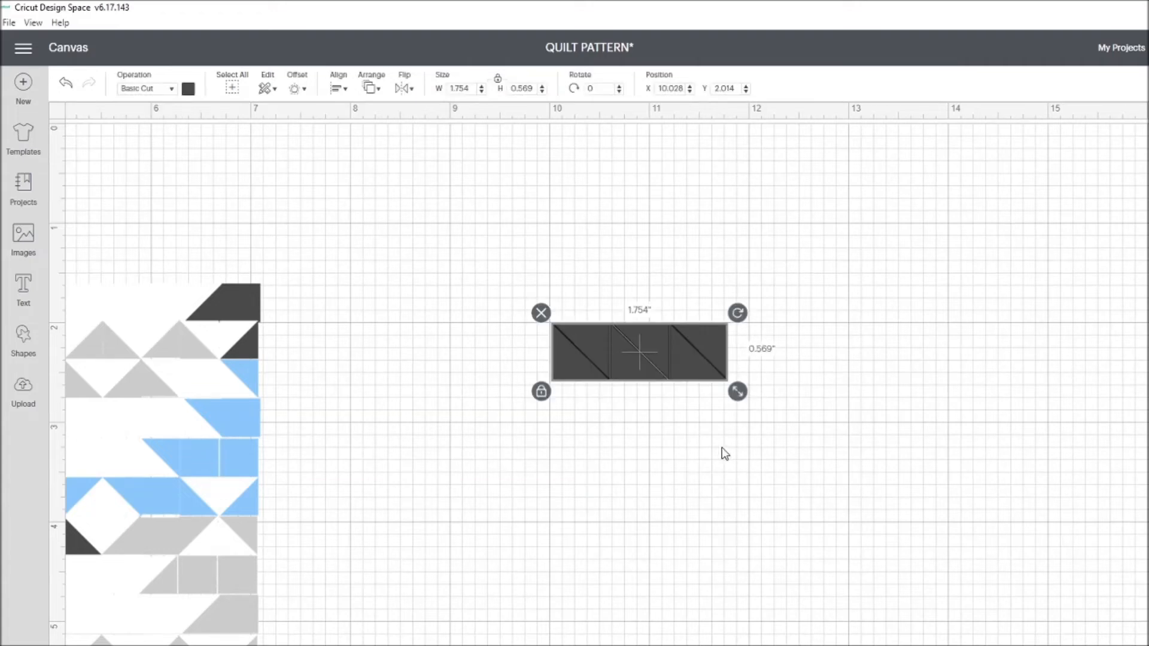
key(ctrl+d)
drag(717, 375, 882, 340)
click(580, 427)
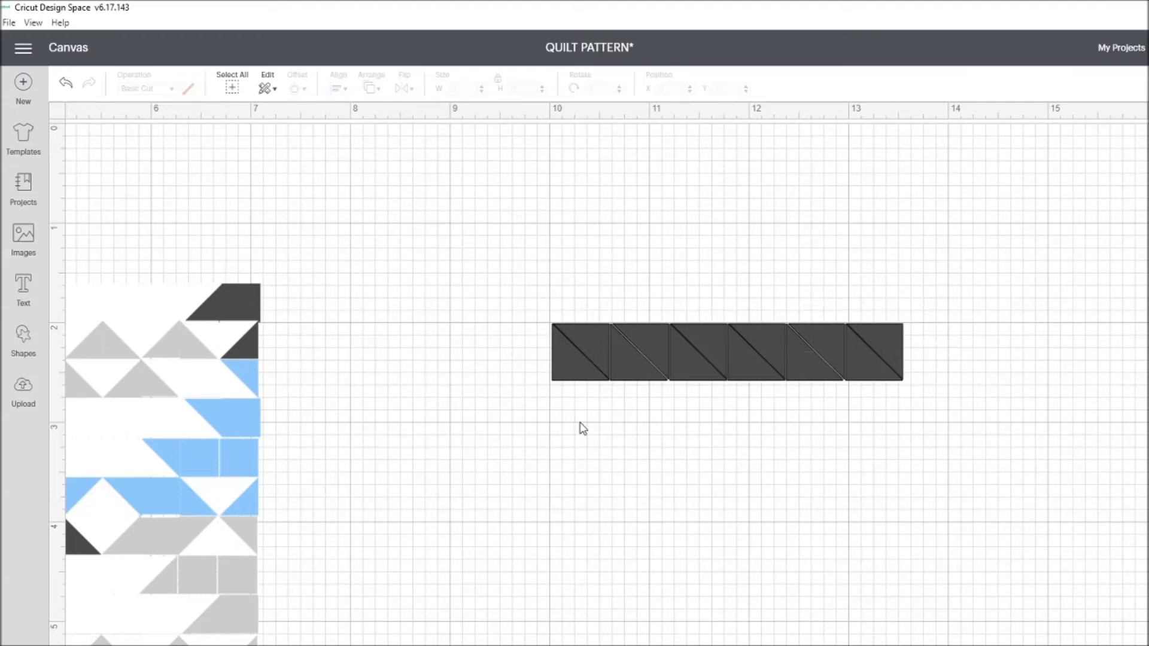
drag(427, 288, 1008, 395)
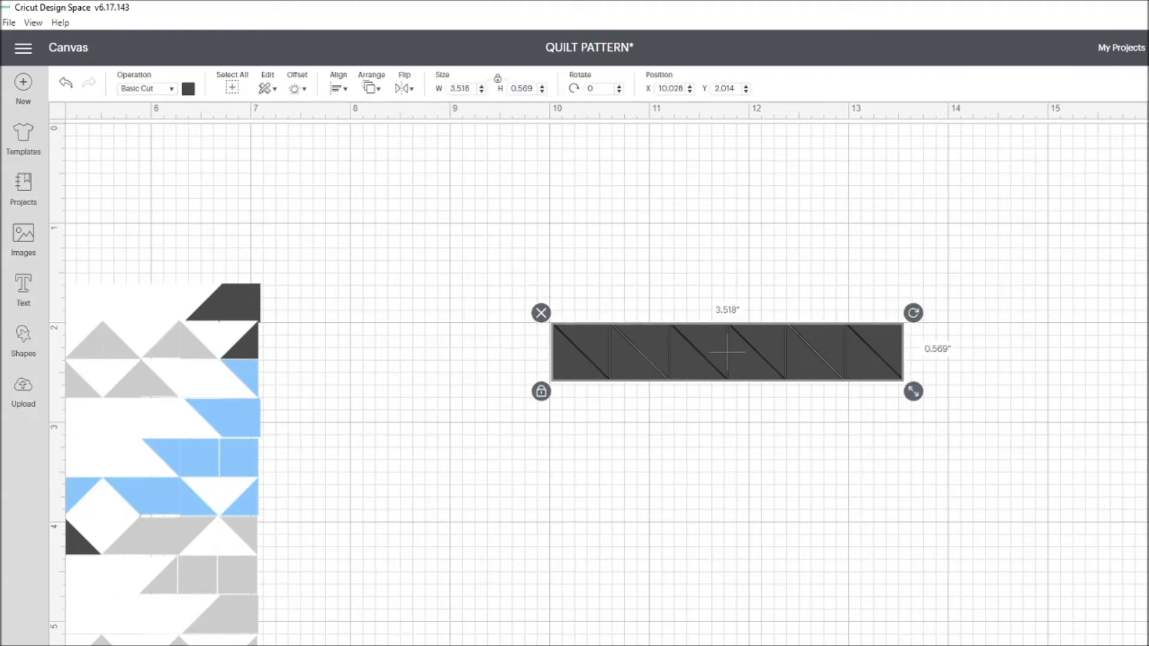
click(910, 549)
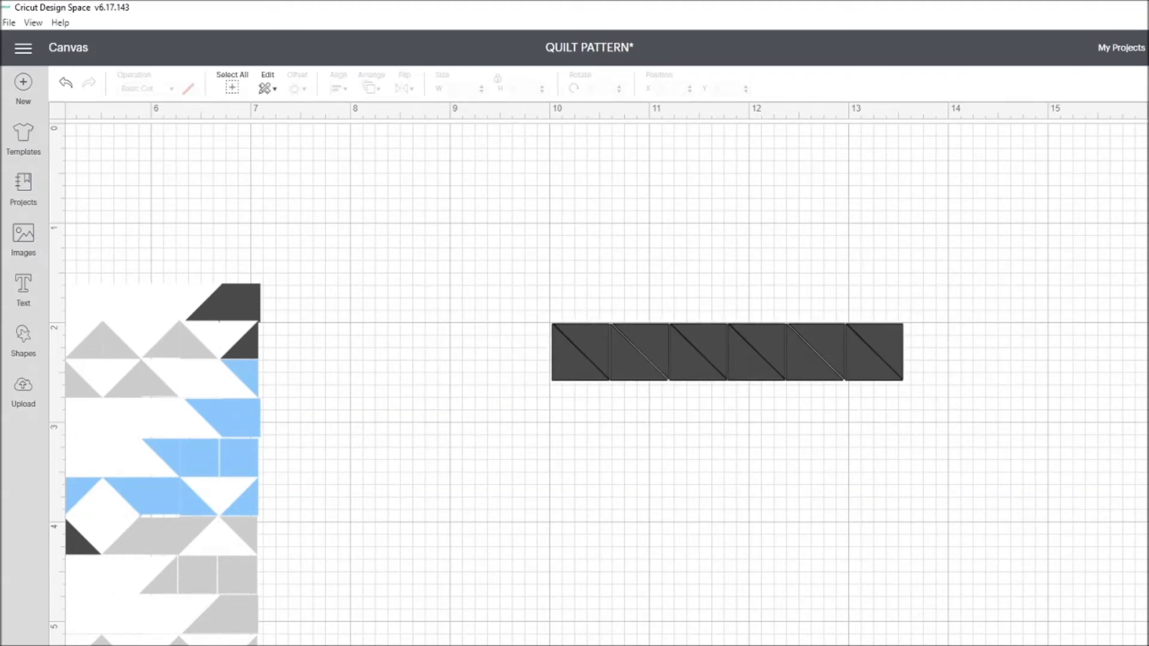
- Duplicate the six-square row and join the copy to its end to form one long row
key(ctrl+minus)
key(ctrl+v)
drag(670, 335, 944, 319)
click(837, 402)
- Recolor the lower triangle of the row's first square white and that of the third square light blue
click(580, 333)
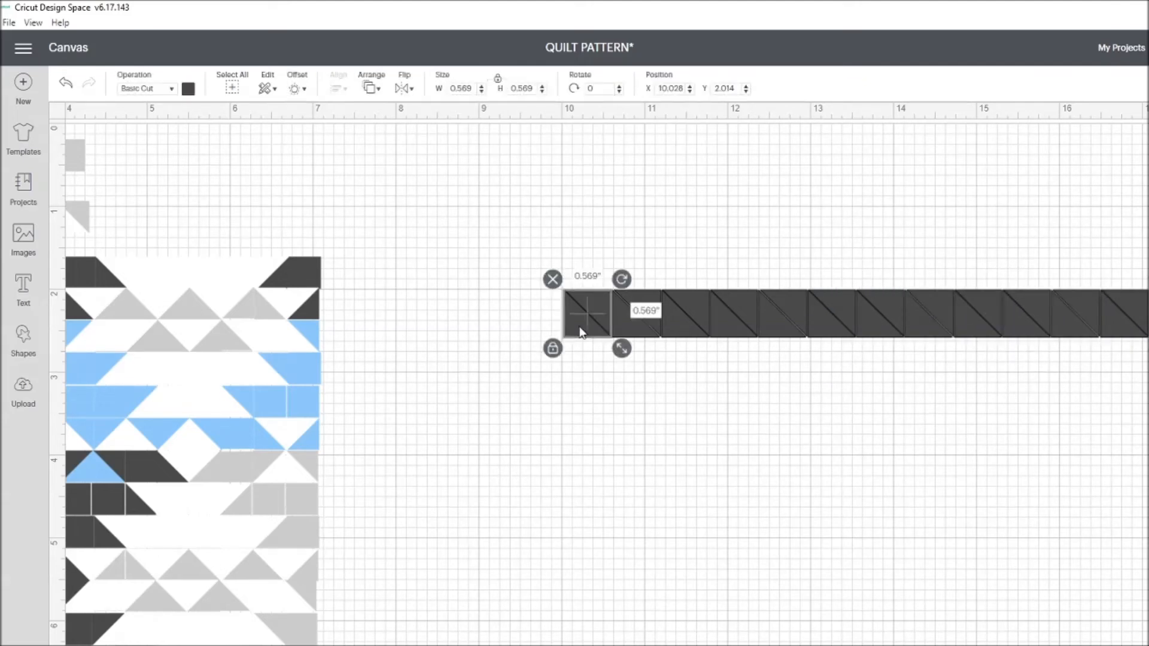
click(188, 89)
click(221, 149)
click(682, 329)
click(187, 88)
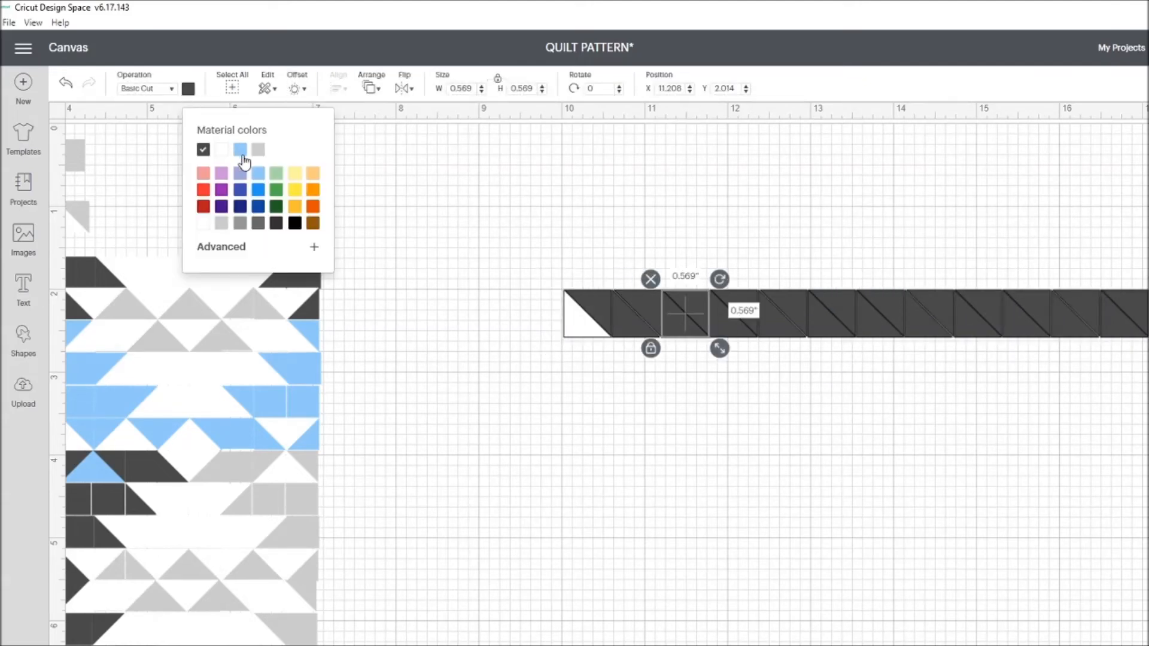
click(240, 151)
- Duplicate the whole long row and place the copy directly beneath the original, edge to edge
drag(465, 253, 1080, 362)
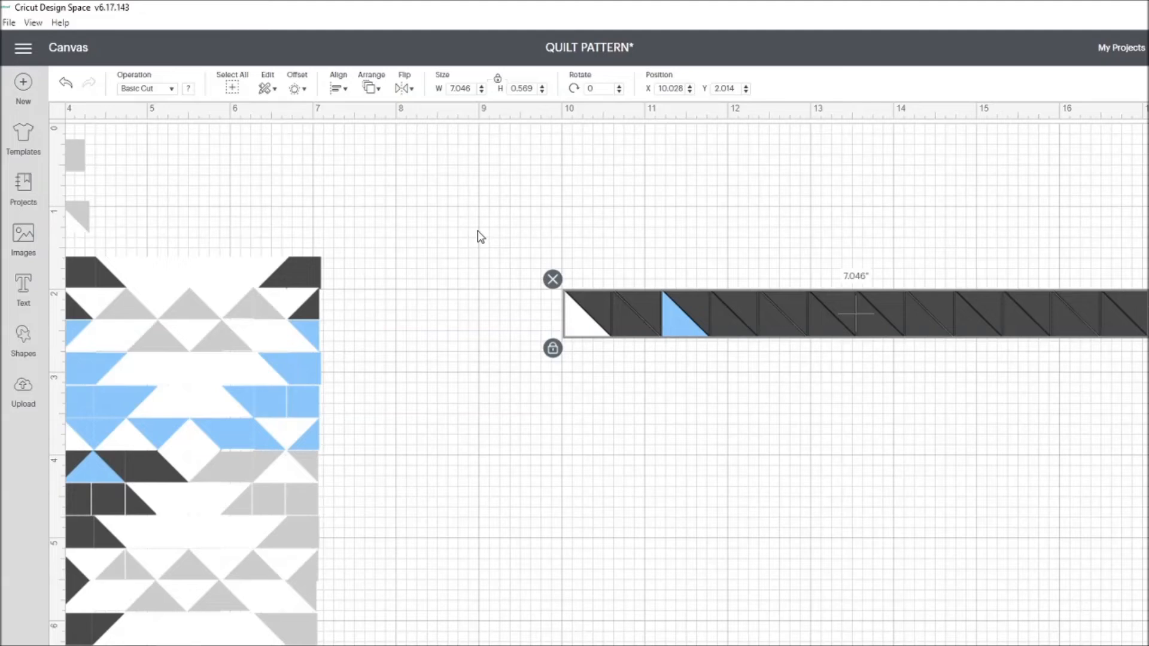
key(ctrl+c)
key(ctrl+v)
drag(795, 339, 775, 364)
click(730, 449)
click(733, 365)
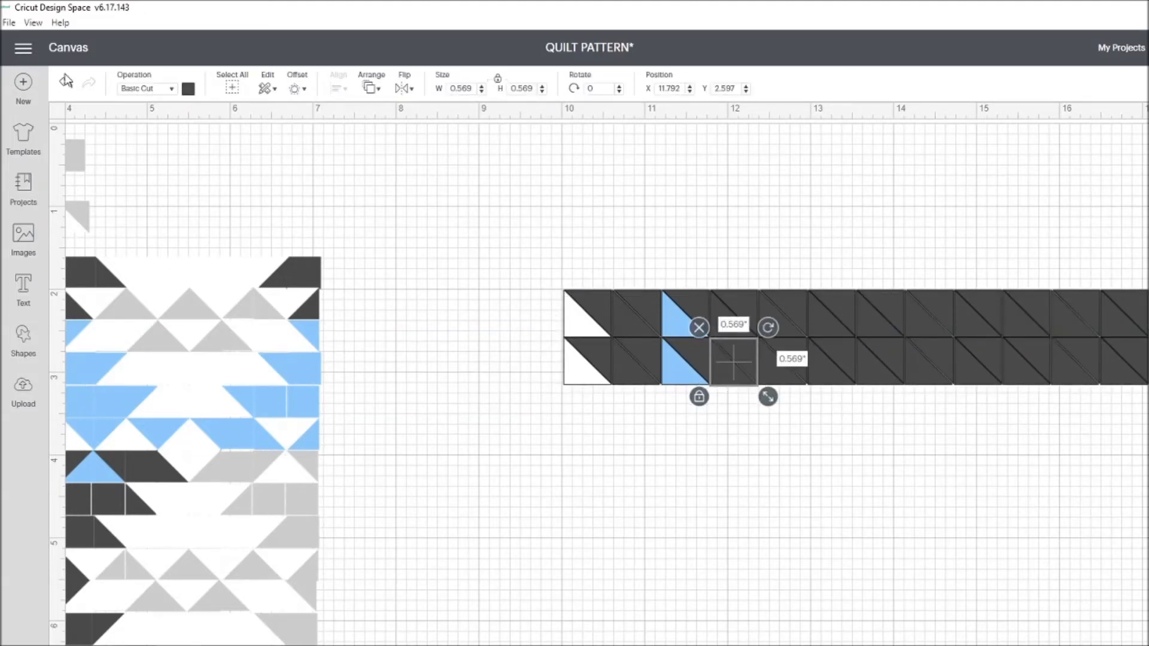
click(485, 371)
key(ctrl+z)
click(727, 345)
drag(727, 351, 727, 351)
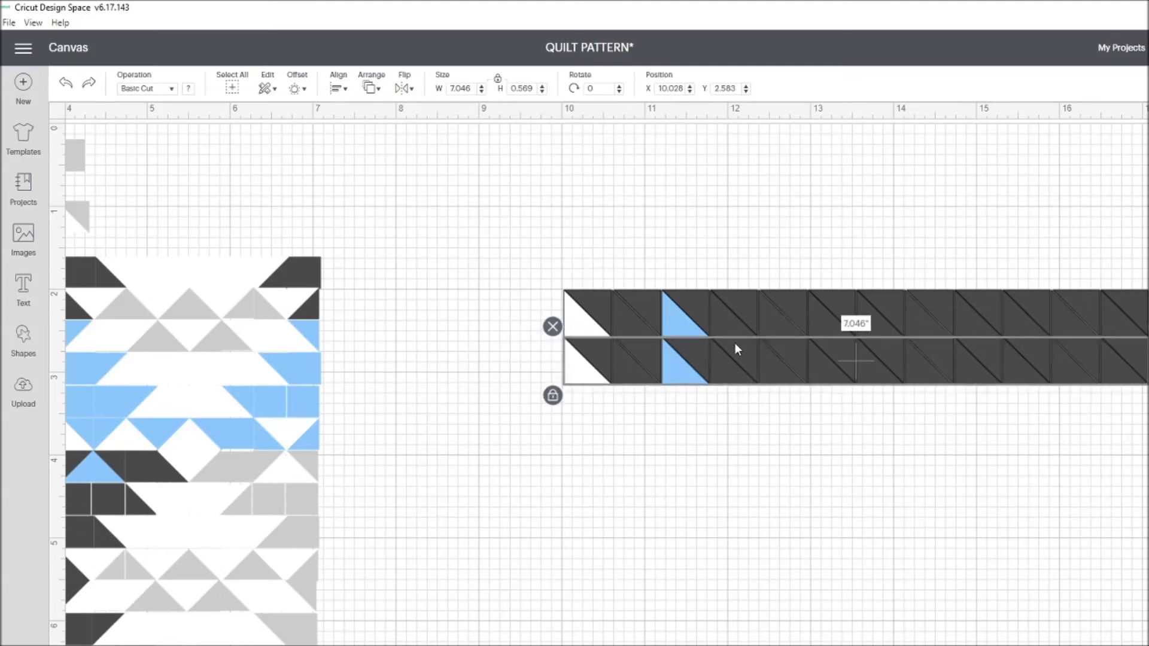
- Flip the lower row vertically to mirror the row above, reversing the trial horizontal flip
click(405, 90)
click(419, 109)
click(405, 89)
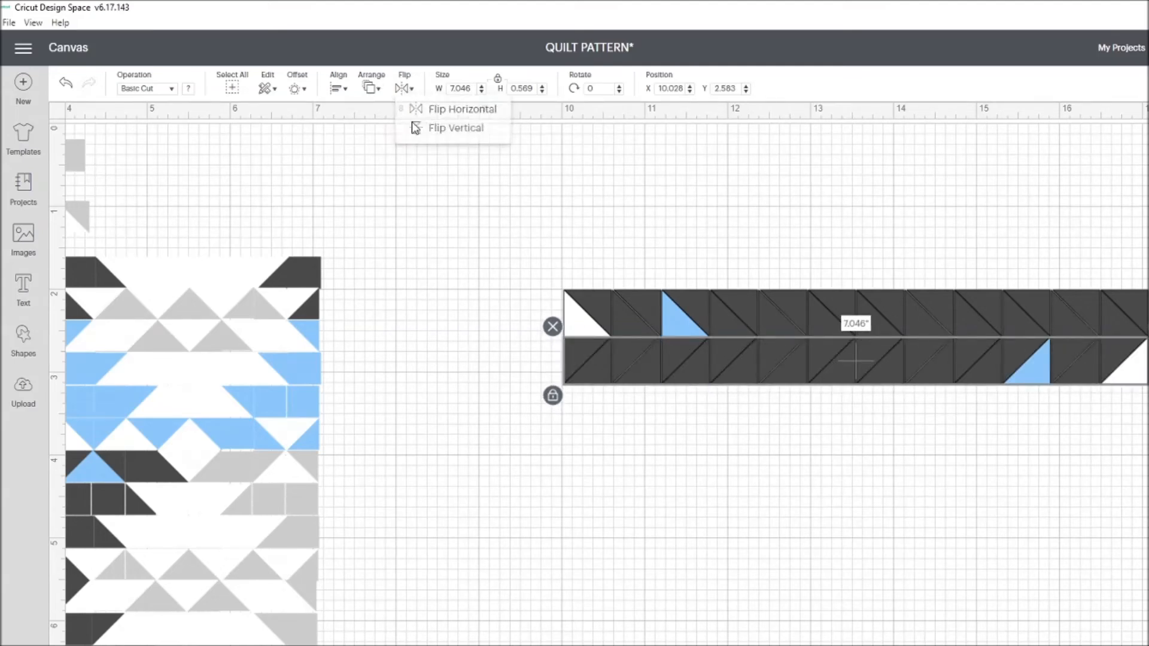
click(446, 128)
click(405, 90)
click(418, 111)
click(440, 297)
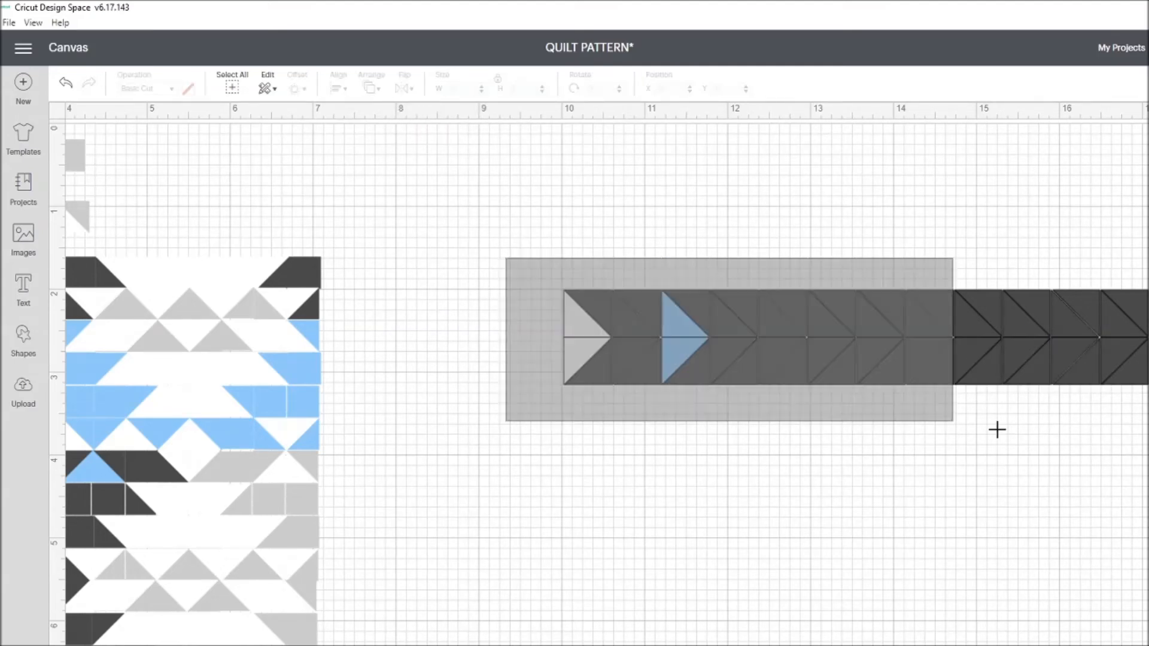
drag(1013, 469, 1007, 472)
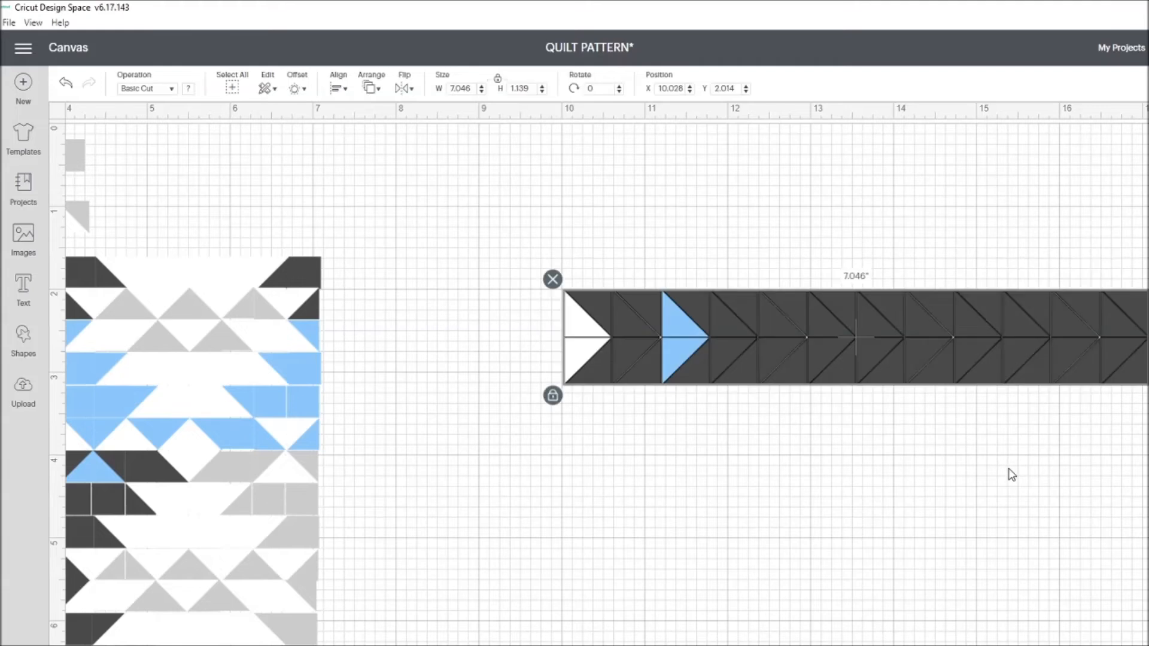
click(728, 421)
- Recolor the lower triangle of the upper row's last square white, and flip that square horizontally and vertically
click(1113, 328)
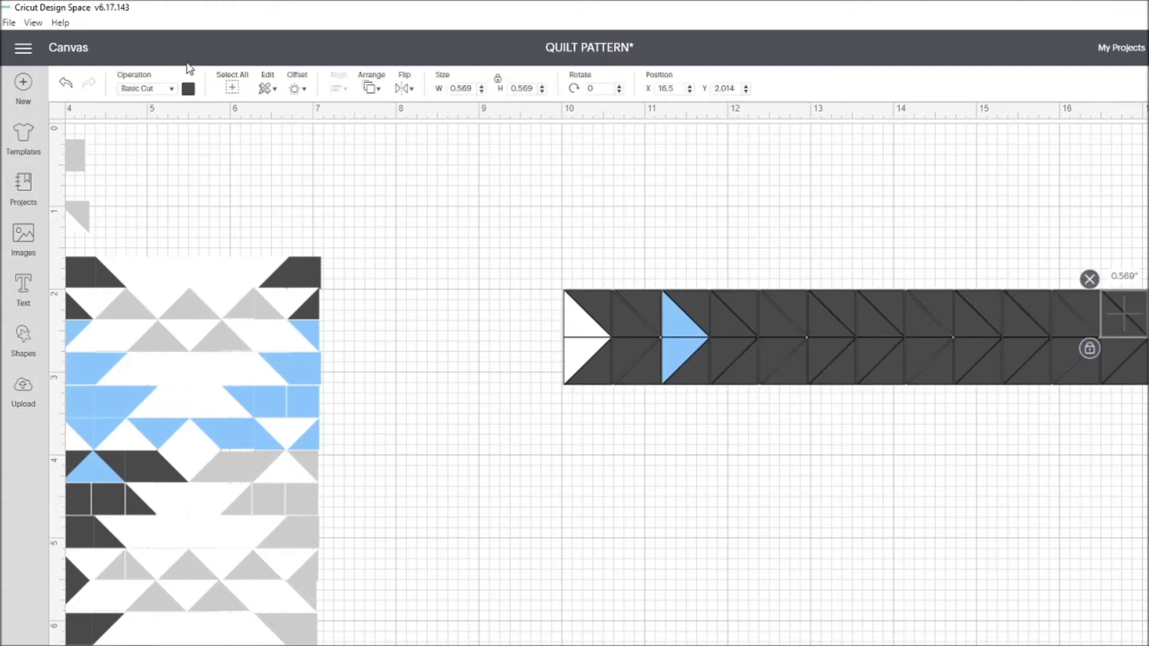
click(188, 89)
click(221, 149)
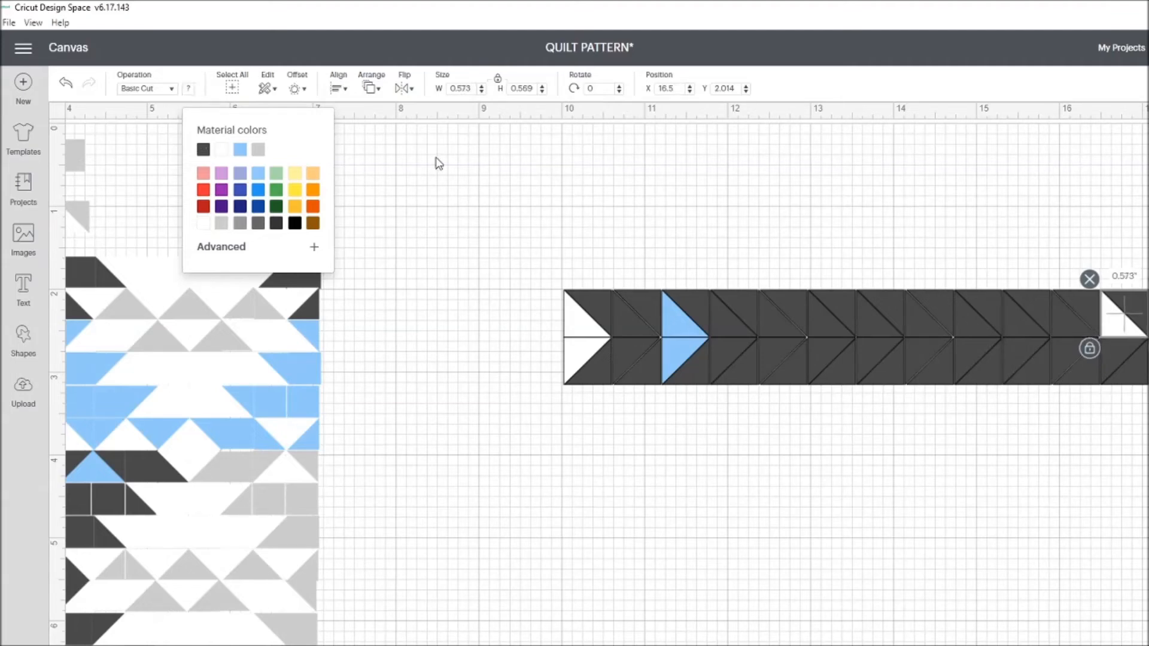
click(404, 88)
click(423, 109)
click(405, 88)
click(410, 128)
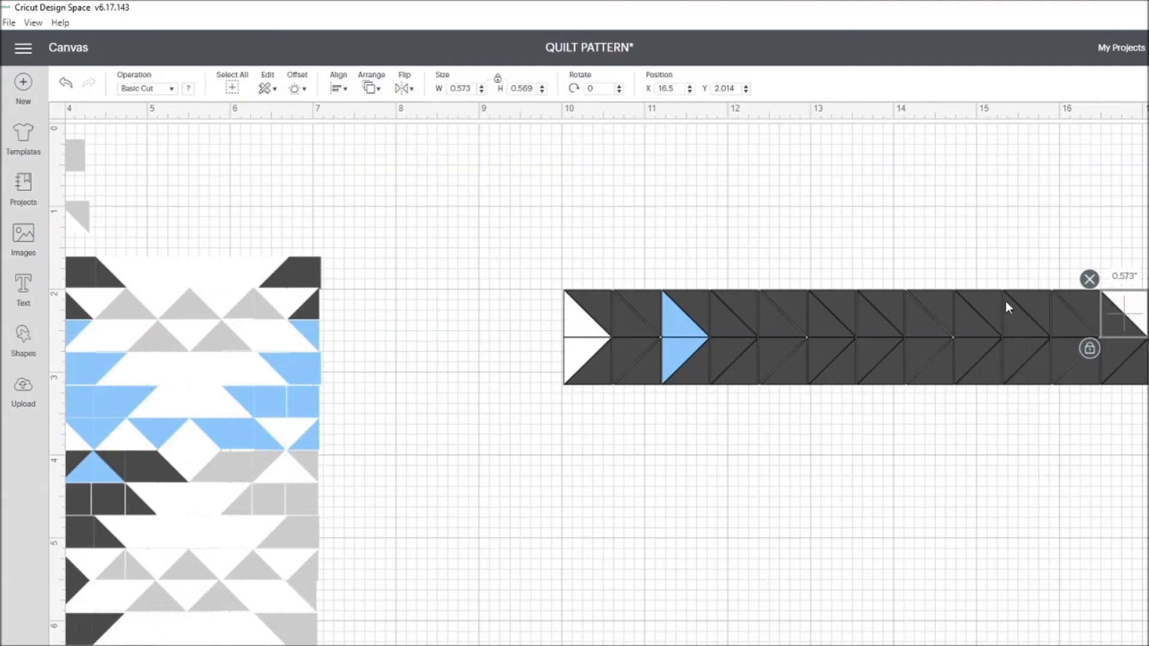
click(526, 328)
- Duplicate the two-row block and place the copy directly below it to make four rows
scroll(460, 366, down, 3)
scroll(464, 364, up, 3)
drag(512, 267, 1137, 395)
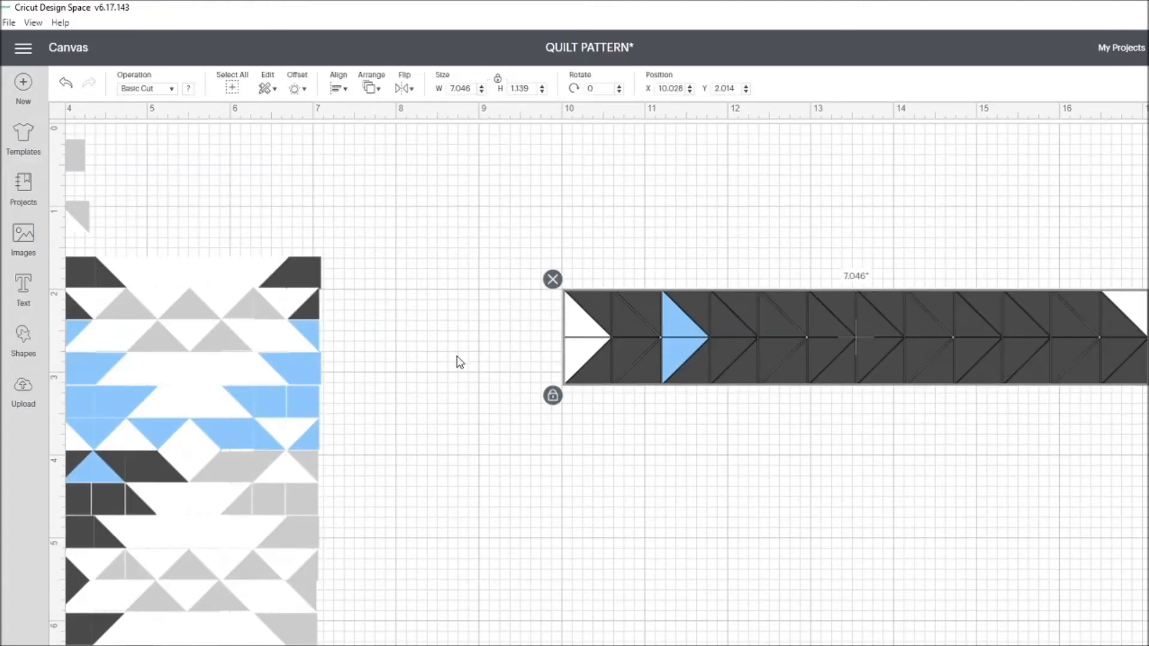
key(ctrl+d)
drag(763, 331, 743, 396)
click(469, 505)
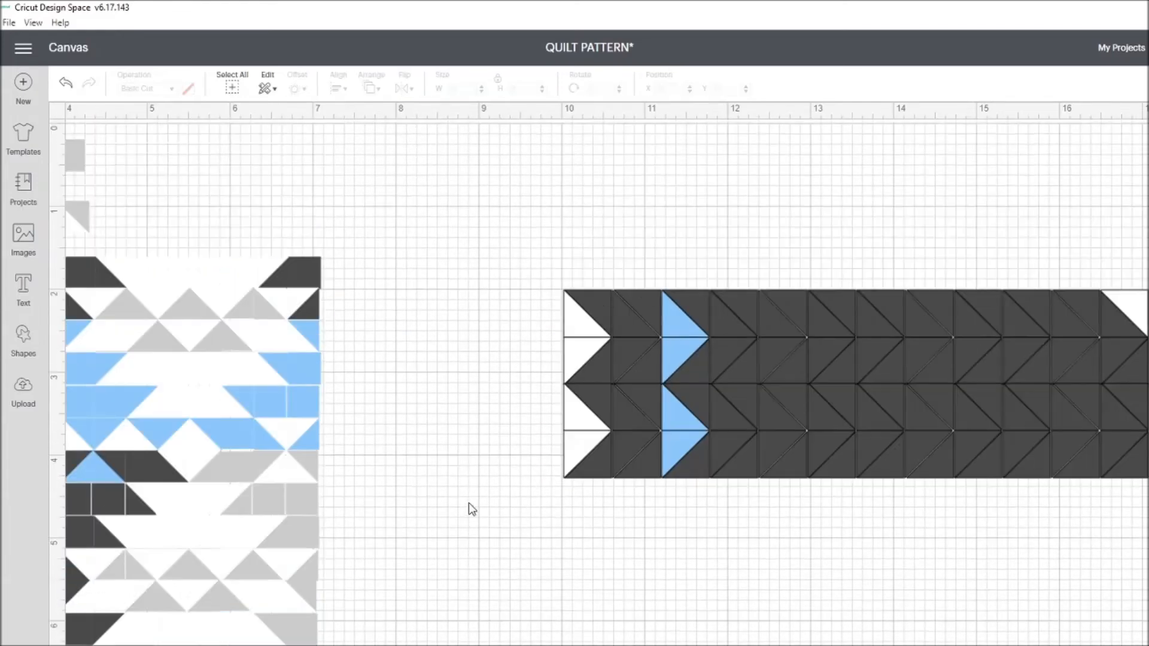
- Recolor one triangle white in the third row's fifth and sixth squares, with the sixth square's white triangle at its upper right
click(797, 403)
click(188, 89)
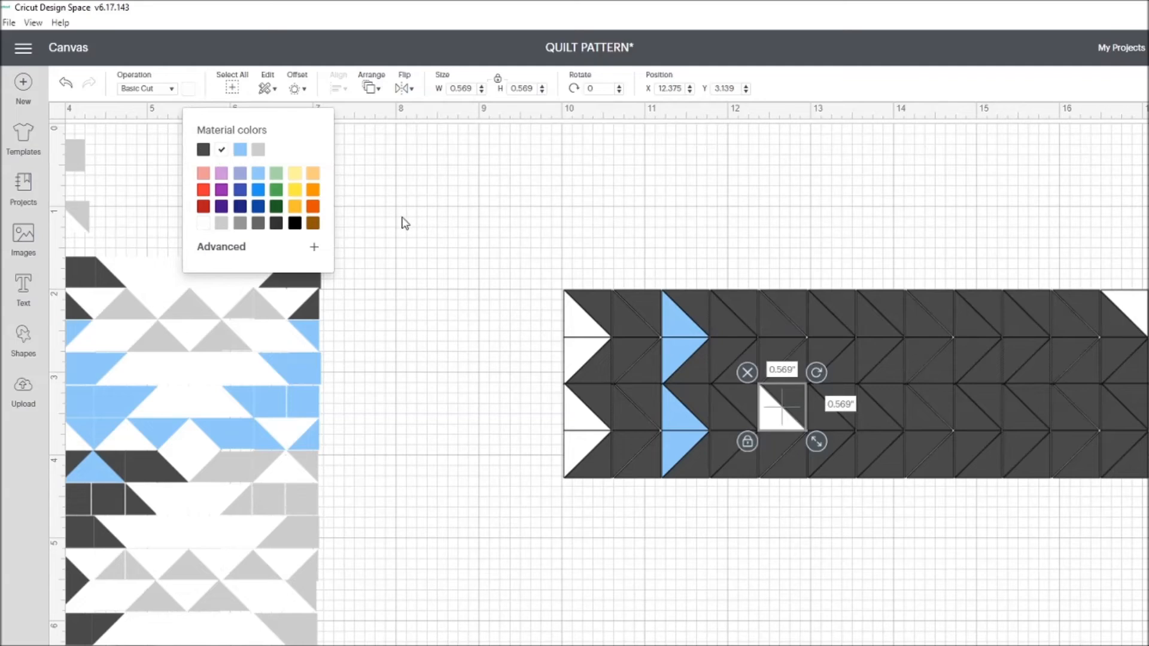
click(221, 149)
click(458, 363)
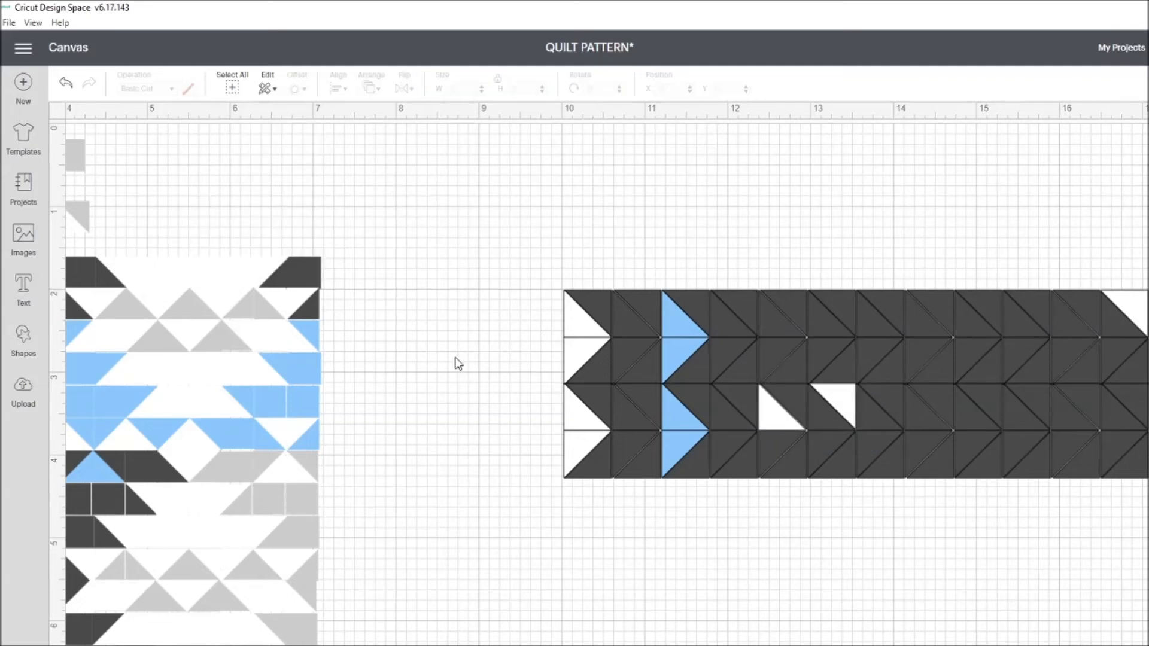
- Remove the older quilt pattern from the canvas and flatten the four-row block into a printable image
drag(523, 251, 1145, 495)
key(ctrl+v)
drag(842, 337, 634, 645)
key(Delete)
click(600, 308)
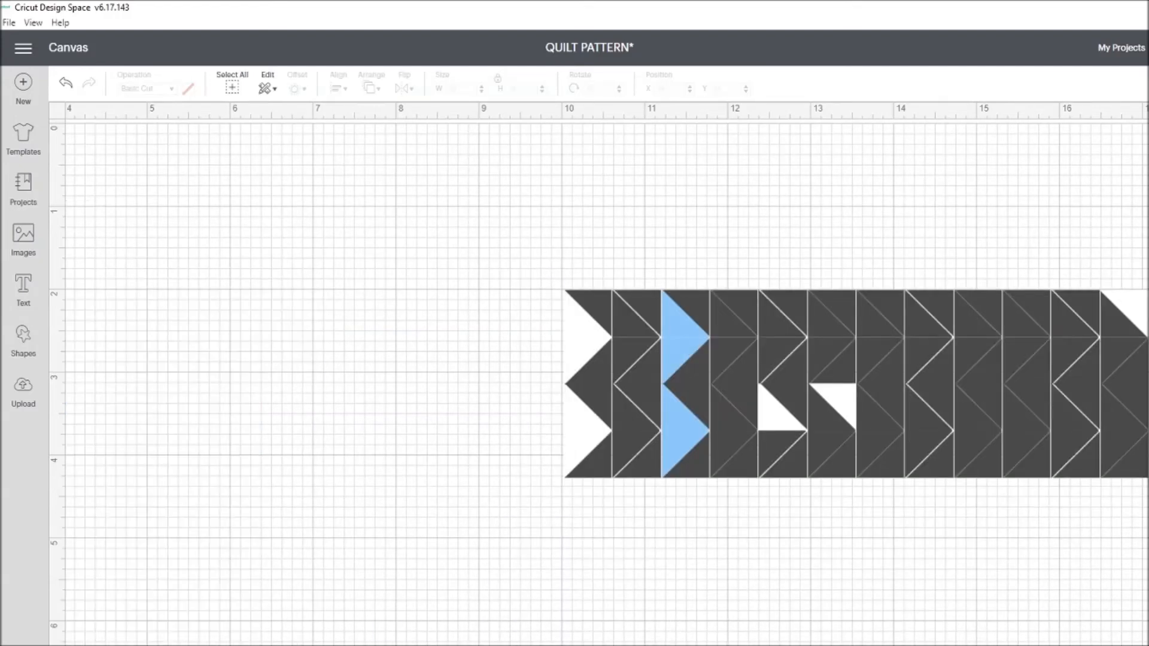
- Continue to making the project as Print Then Cut and send the quilt design to the printer
click(864, 383)
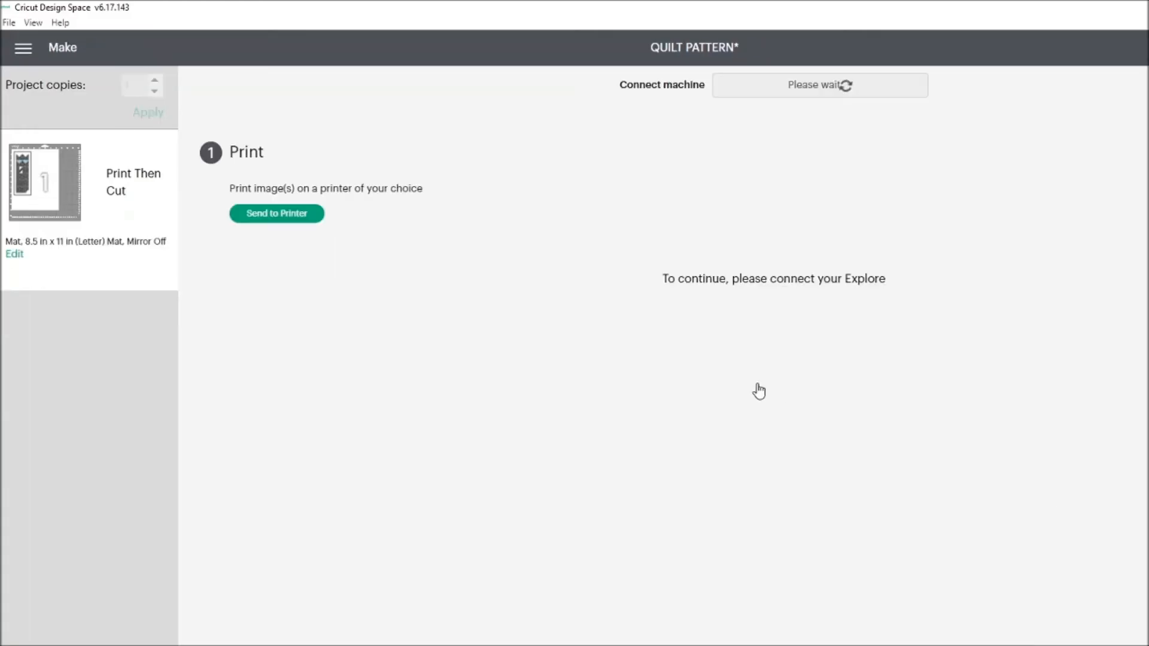
click(286, 216)
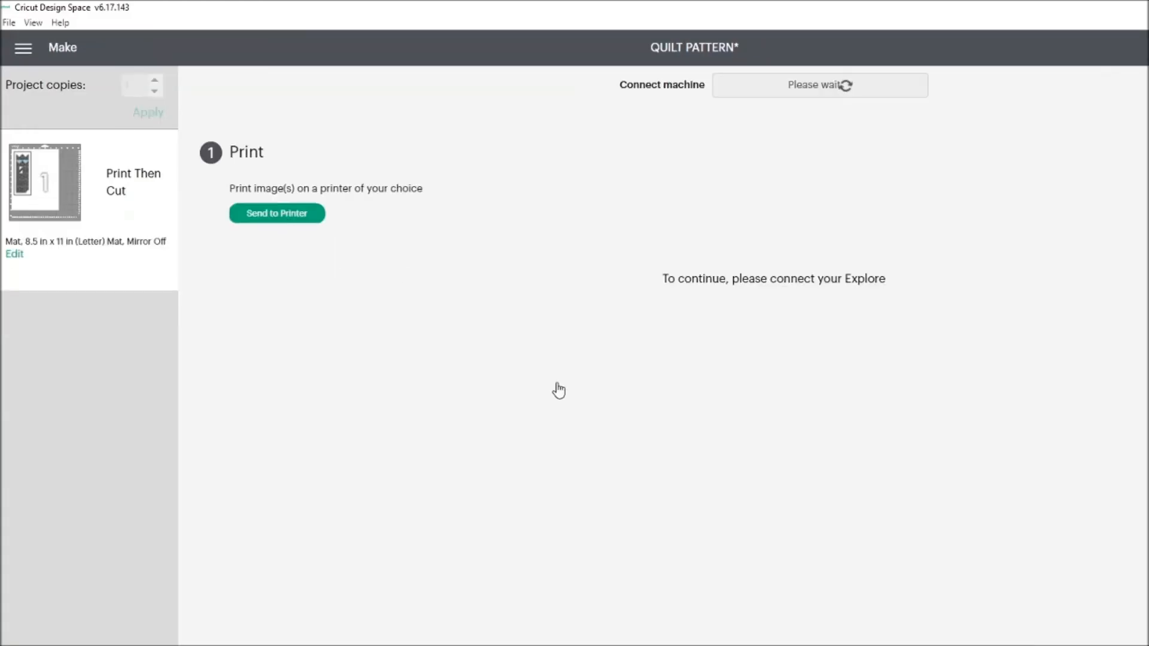